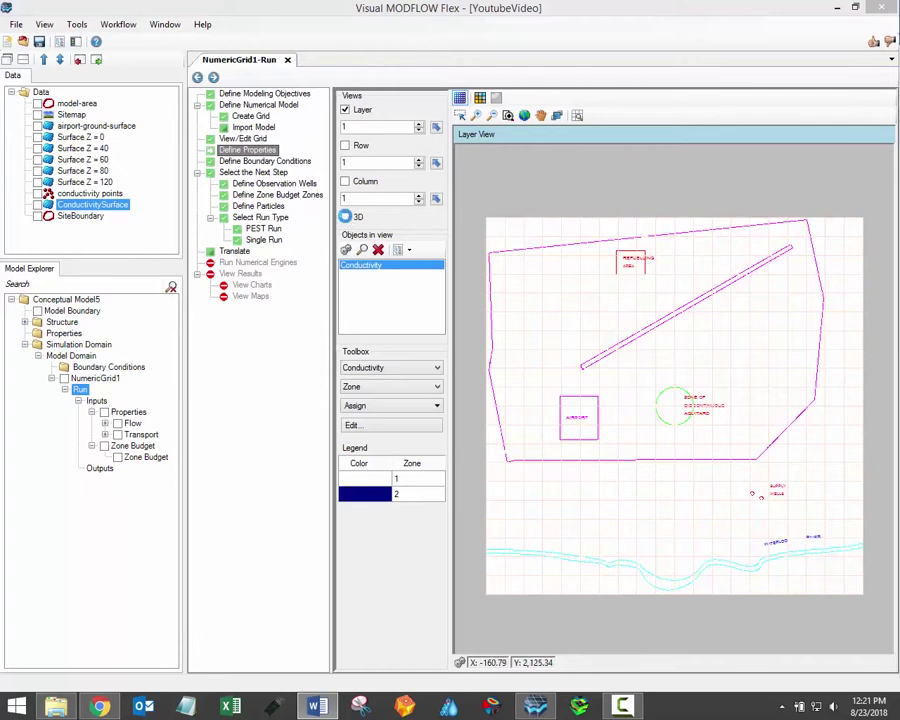
Briefly show the column, 3D and row views, tilting the 3D grid, then hide them
left_click(345, 216)
left_click(345, 181)
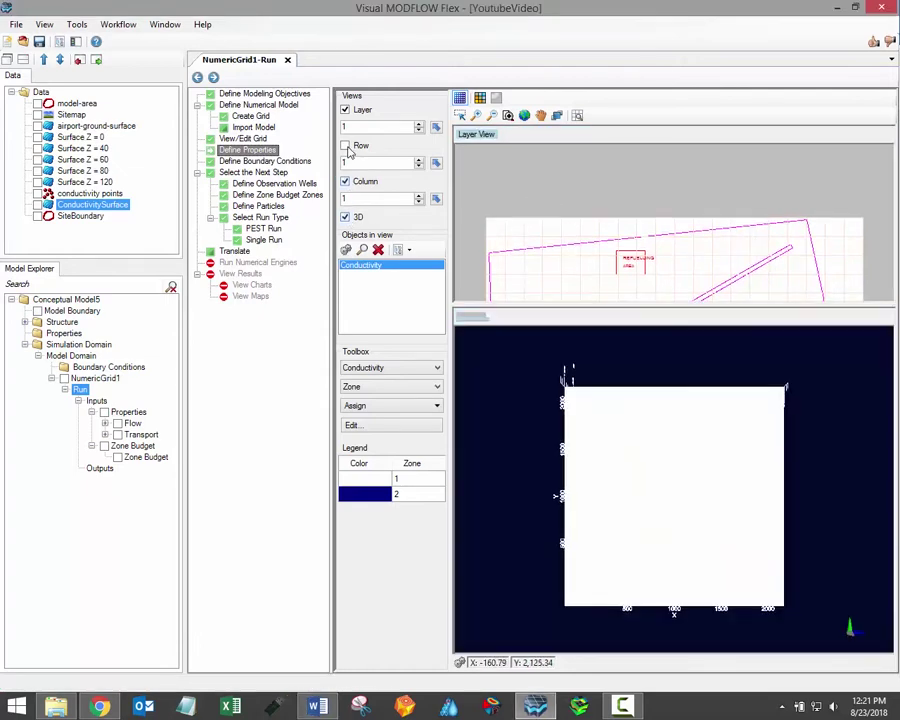
left_click(345, 145)
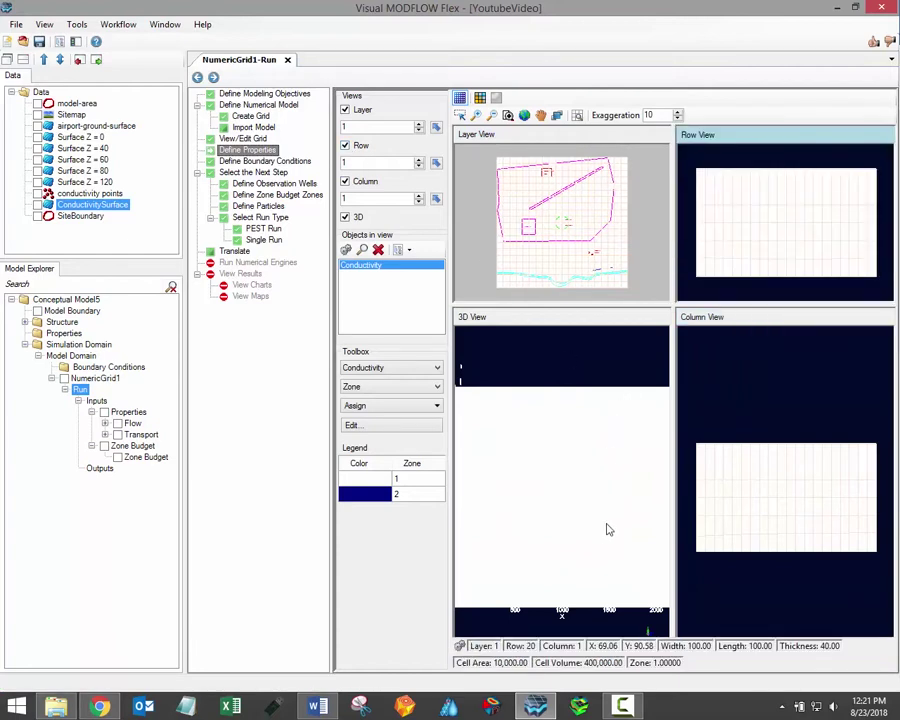
left_click_drag(601, 531, 598, 407)
left_click(597, 407)
left_click(345, 216)
left_click(345, 181)
left_click(345, 145)
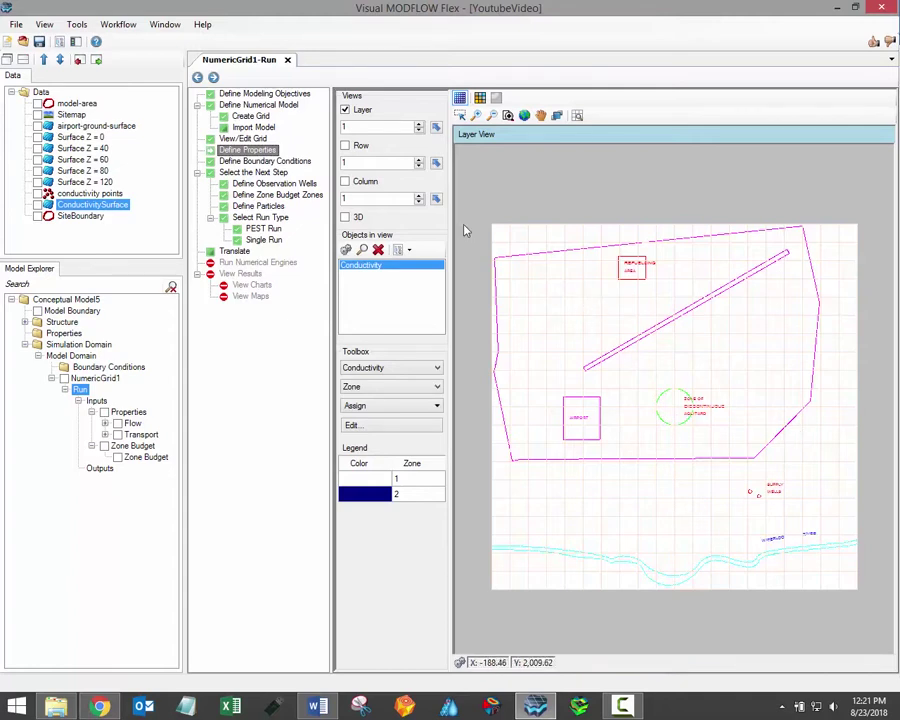
Return from modeling objectives to Define Properties, keeping Conductivity displayed by zone
left_click(268, 96)
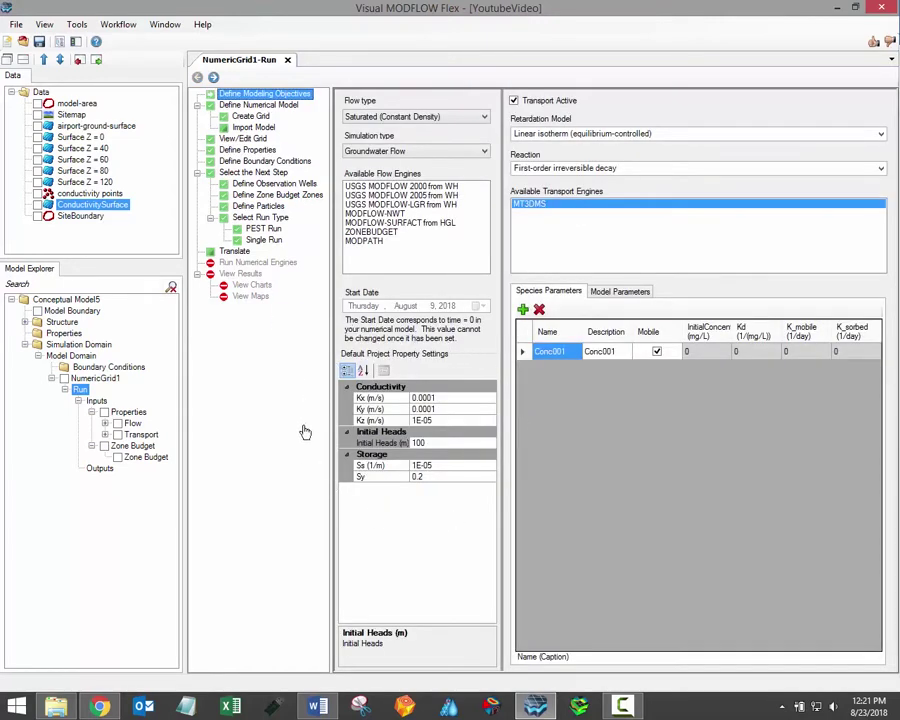
left_click(257, 153)
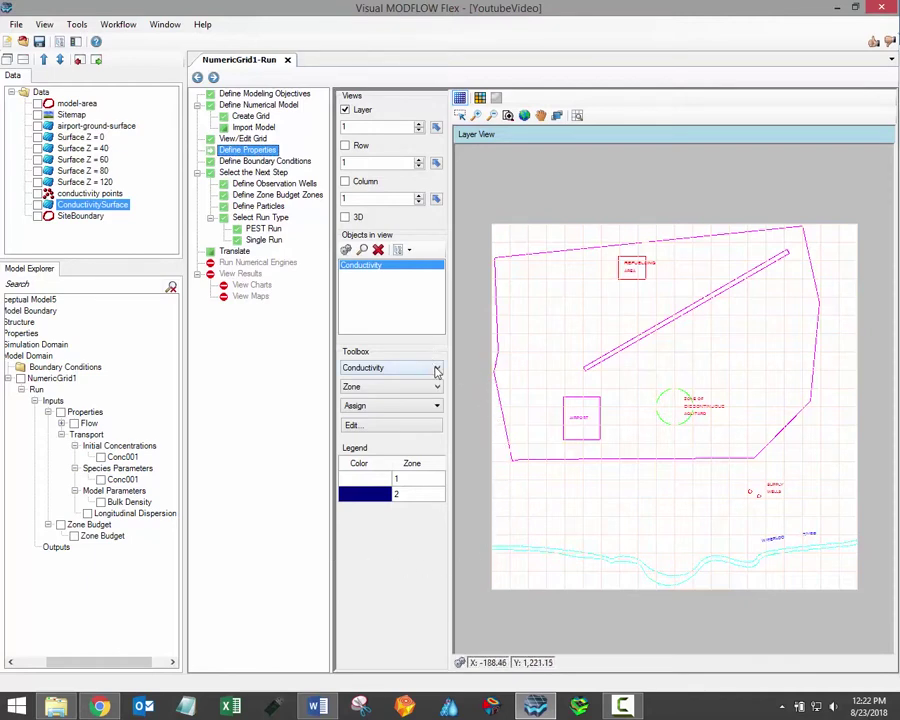
left_click(437, 368)
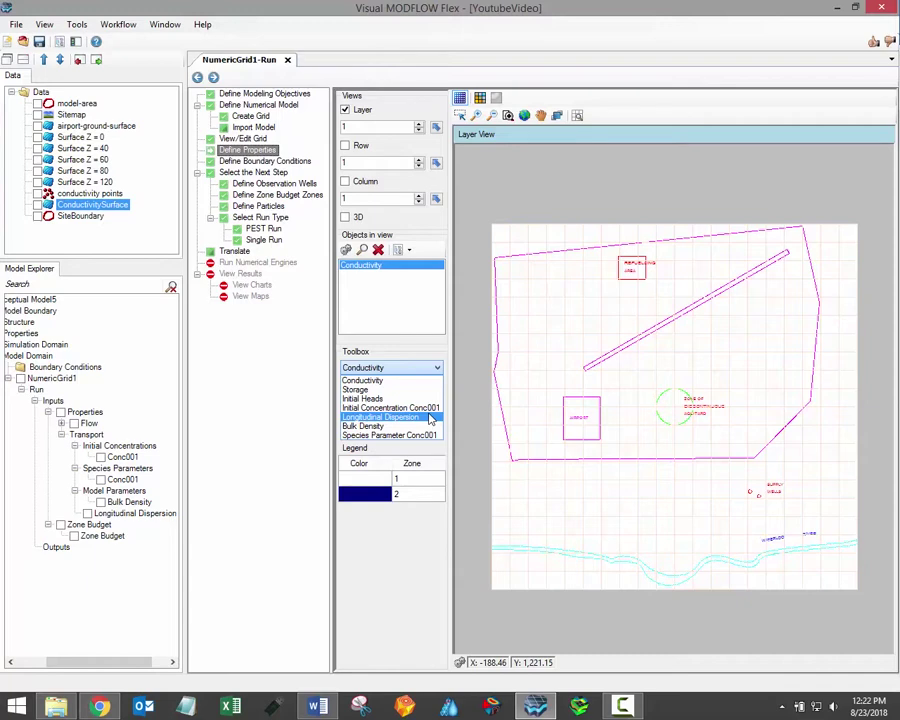
left_click(424, 381)
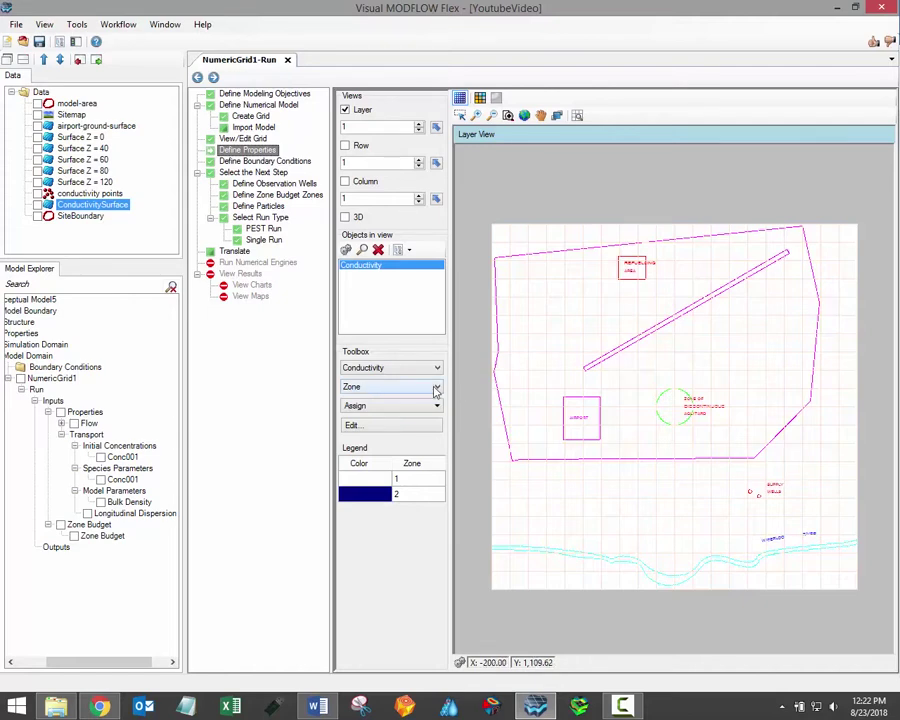
left_click(436, 389)
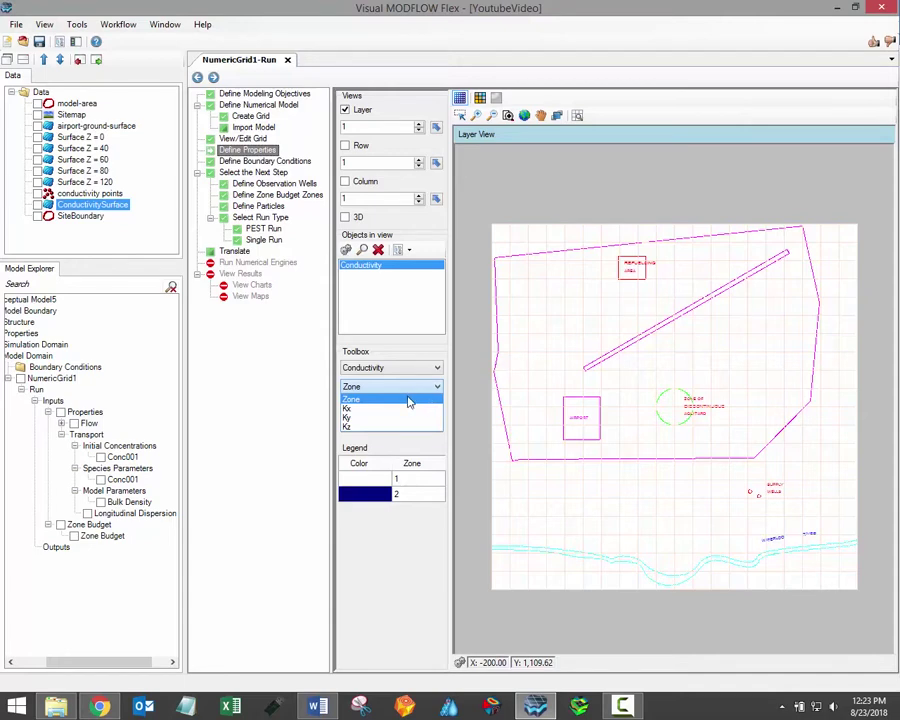
left_click(408, 400)
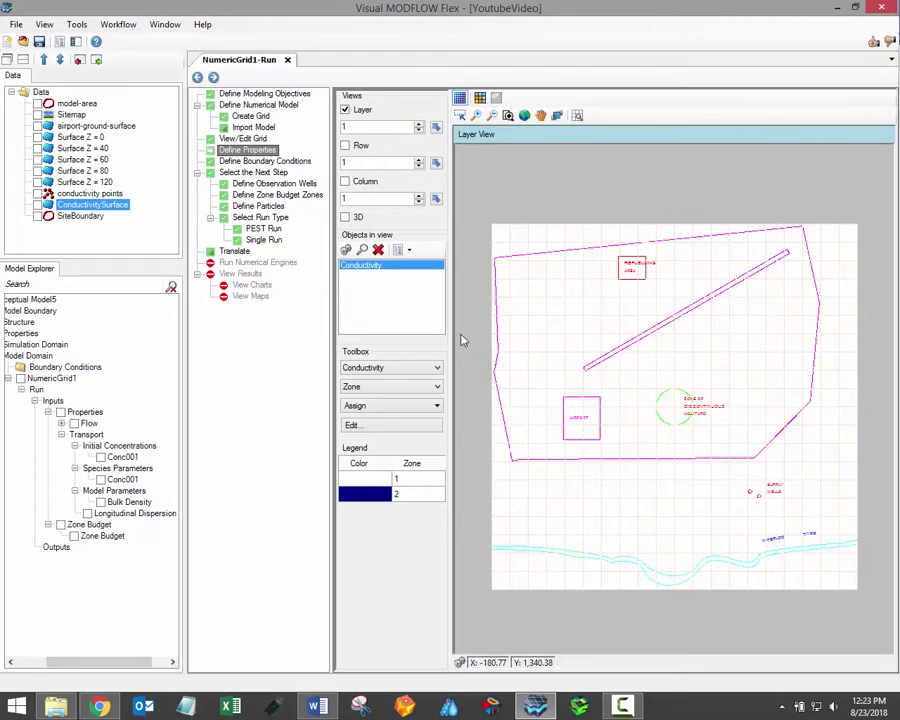
Switch the view to layer 2 and display Kx as a contour map
left_click(419, 124)
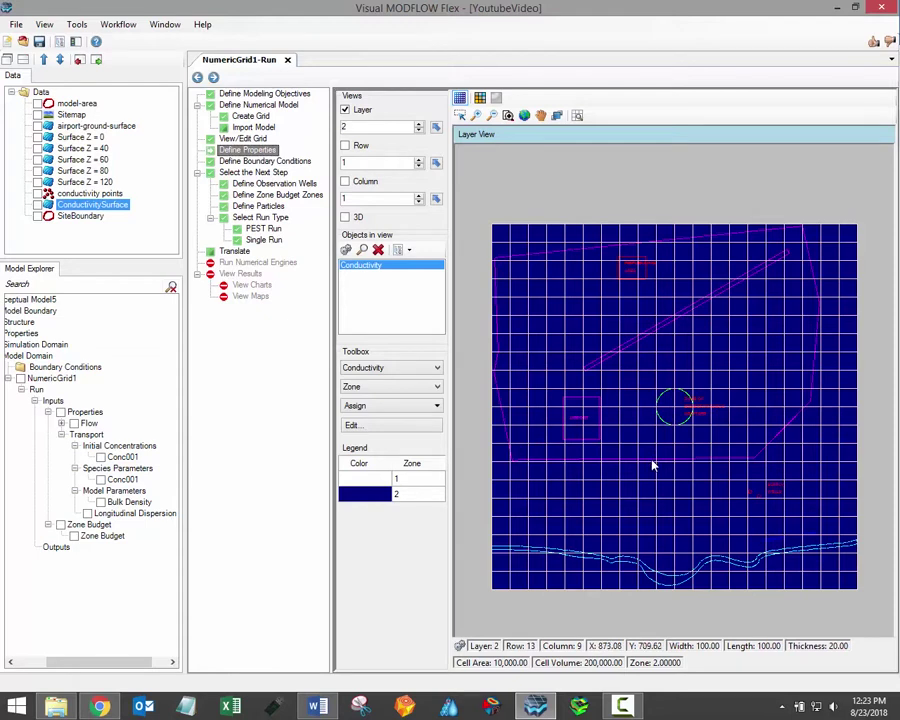
left_click(435, 390)
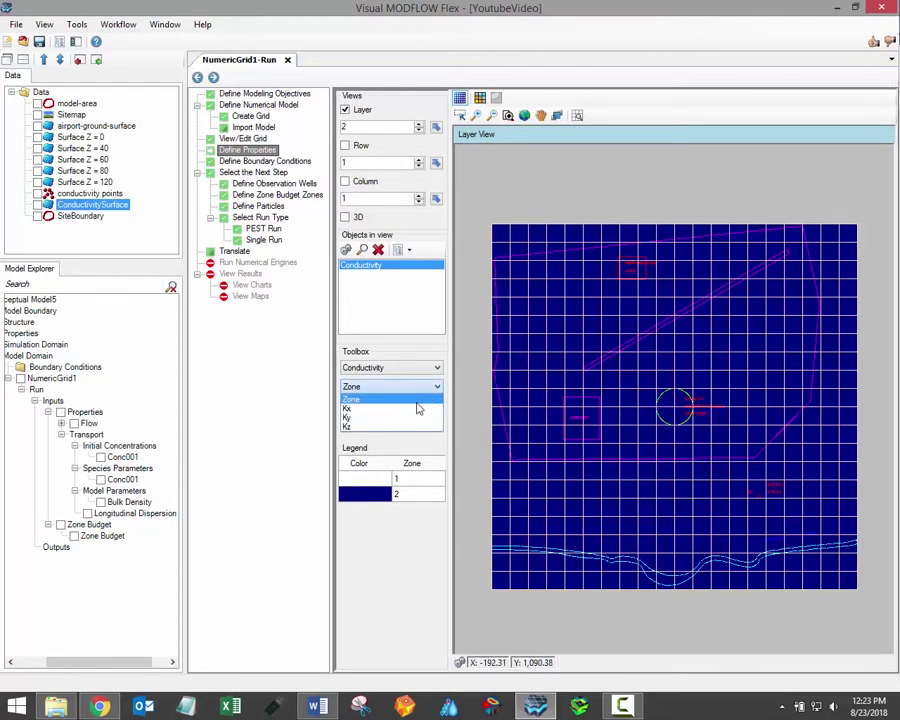
left_click(406, 412)
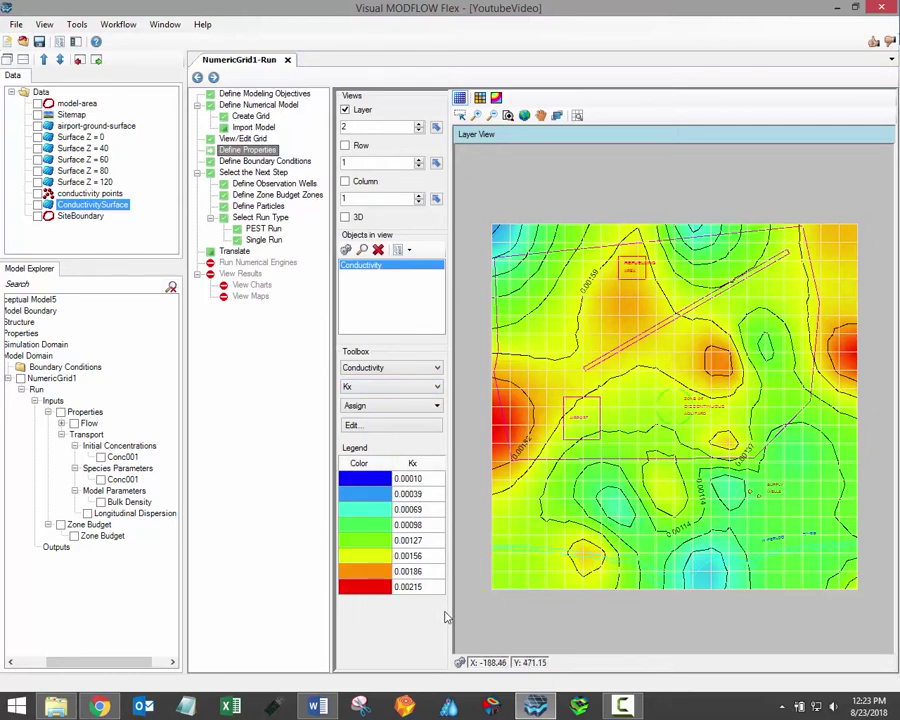
left_click(437, 390)
Show conductivity by zone again and accept the status bar cell property preferences
left_click(430, 398)
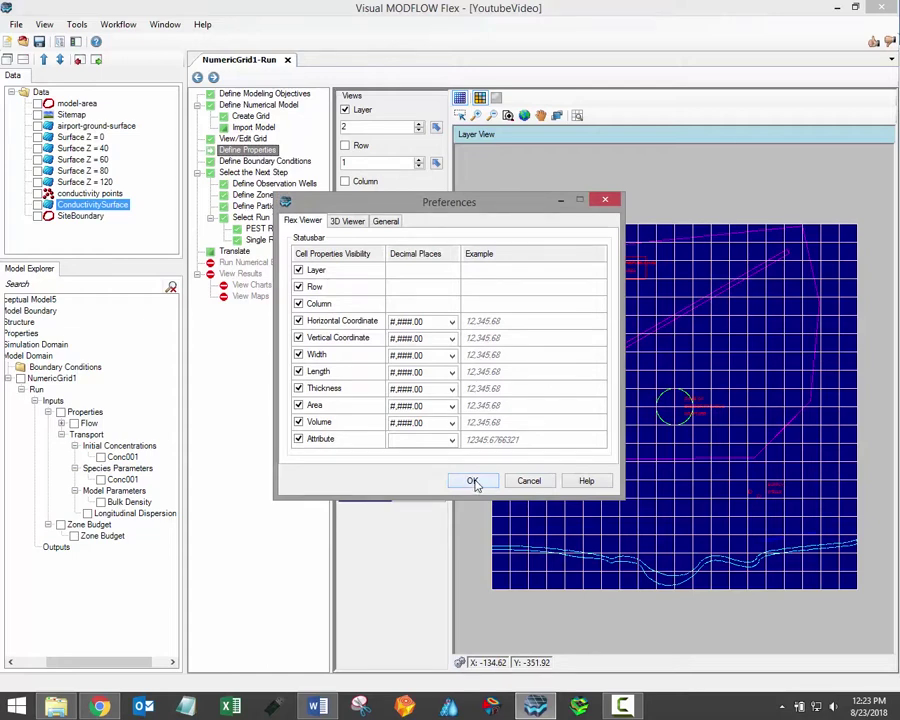
left_click(472, 481)
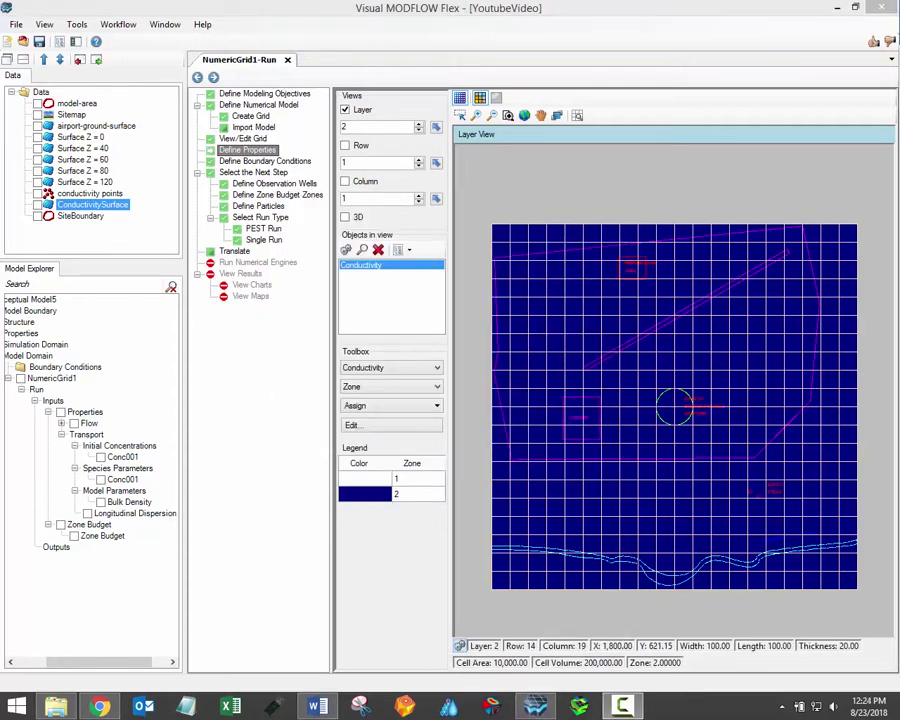
left_click(432, 407)
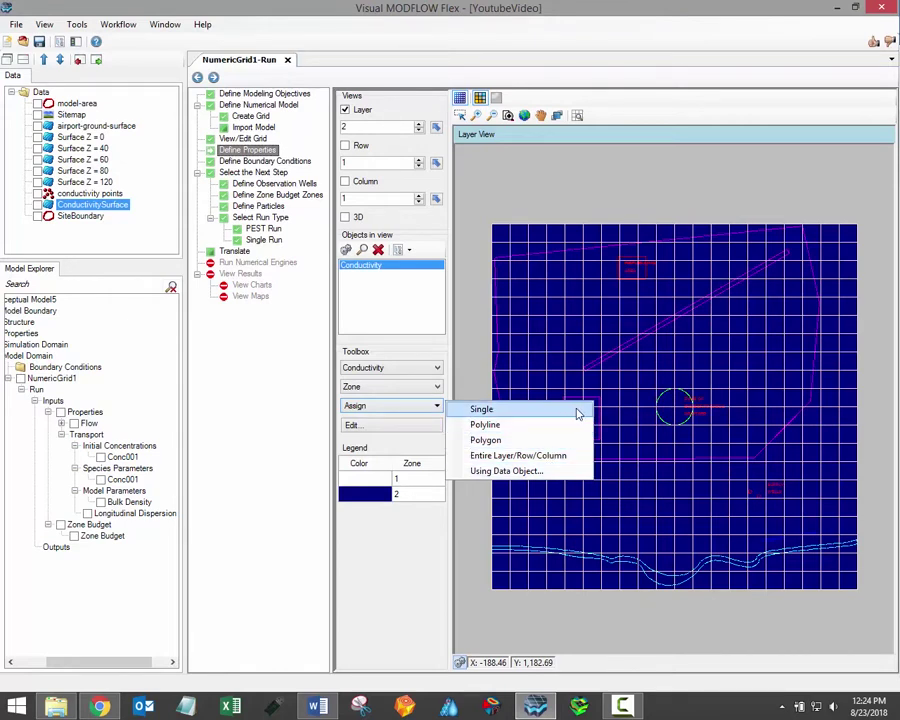
left_click(488, 411)
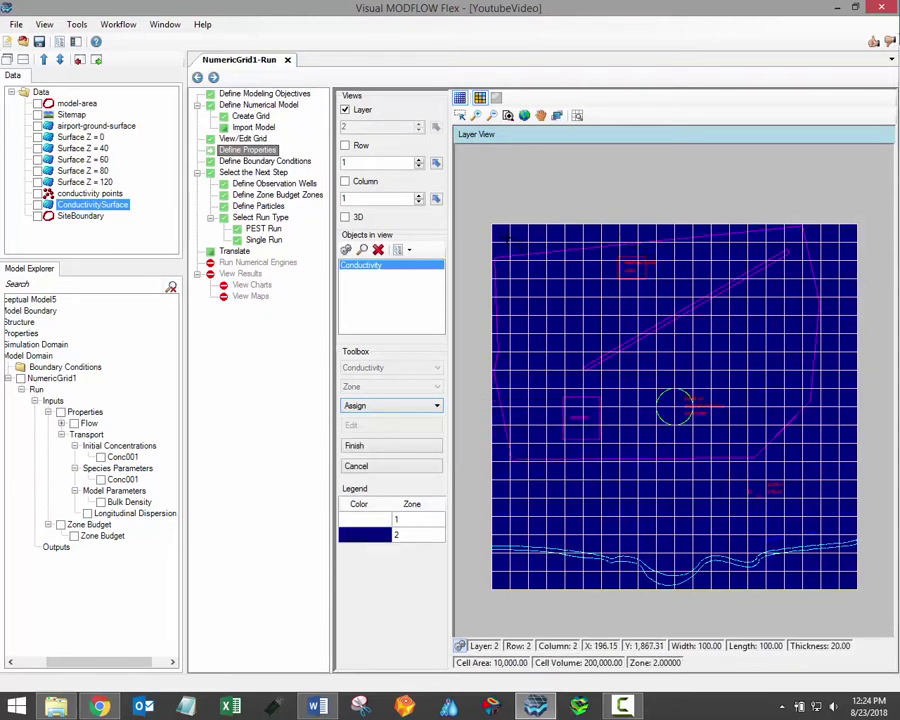
left_click(518, 234)
left_click(539, 234)
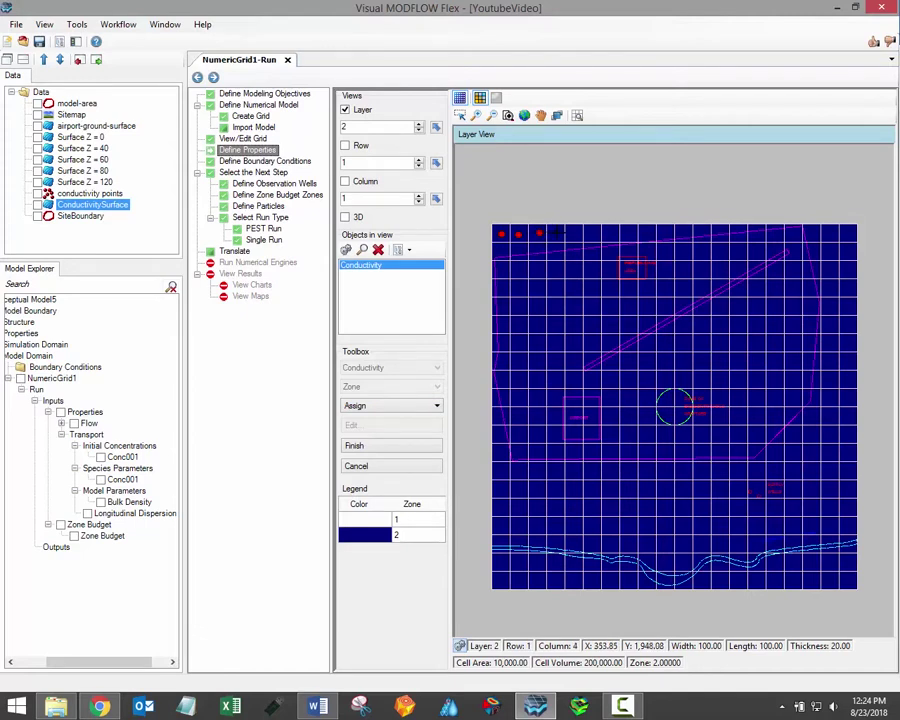
left_click(556, 234)
left_click(574, 234)
left_click(410, 446)
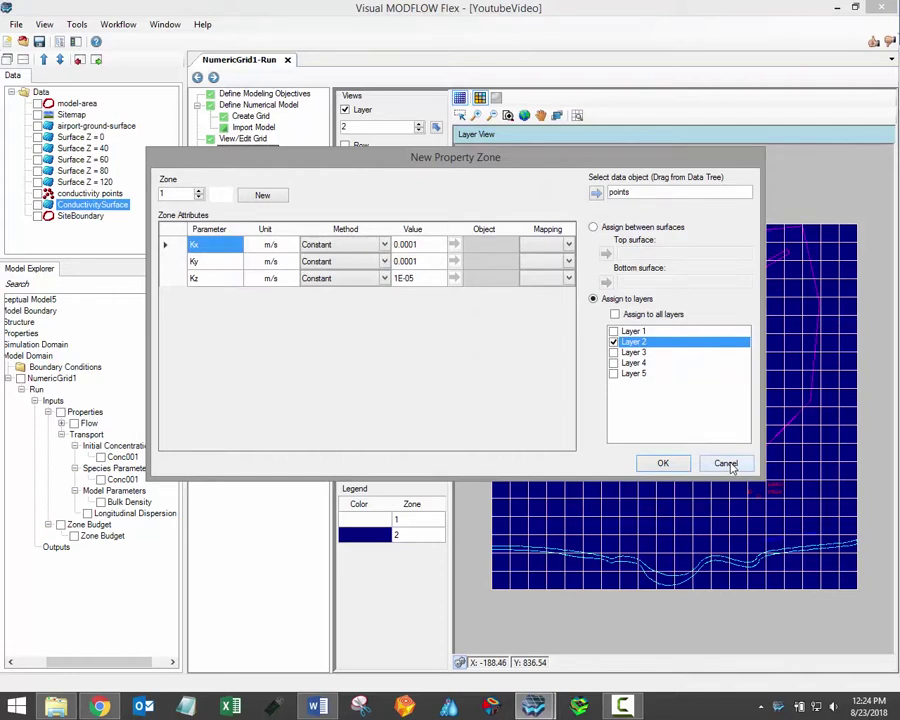
left_click(728, 463)
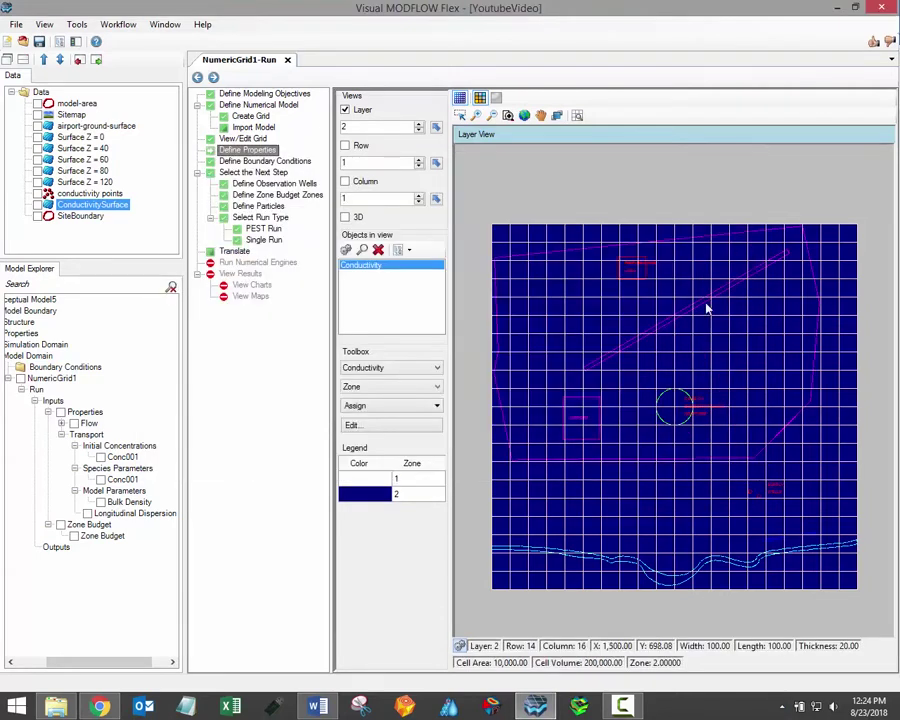
Switch back to layer 1 with conductivity still shown by zone
left_click(420, 132)
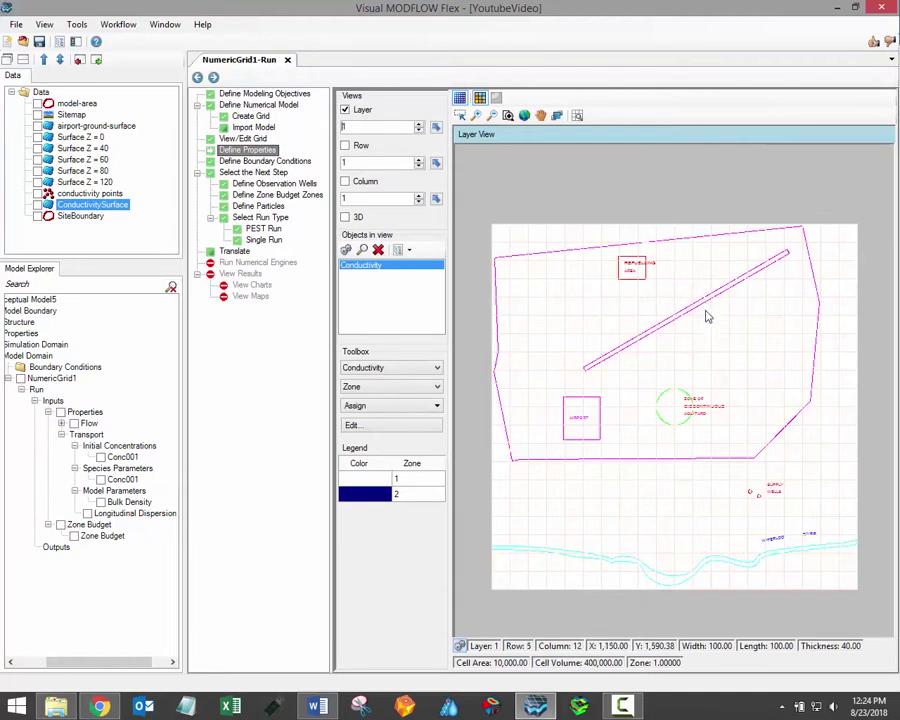
left_click(437, 387)
left_click(440, 399)
Sketch a polygon zone below the site, finish it, then cancel the zone dialog
left_click(438, 405)
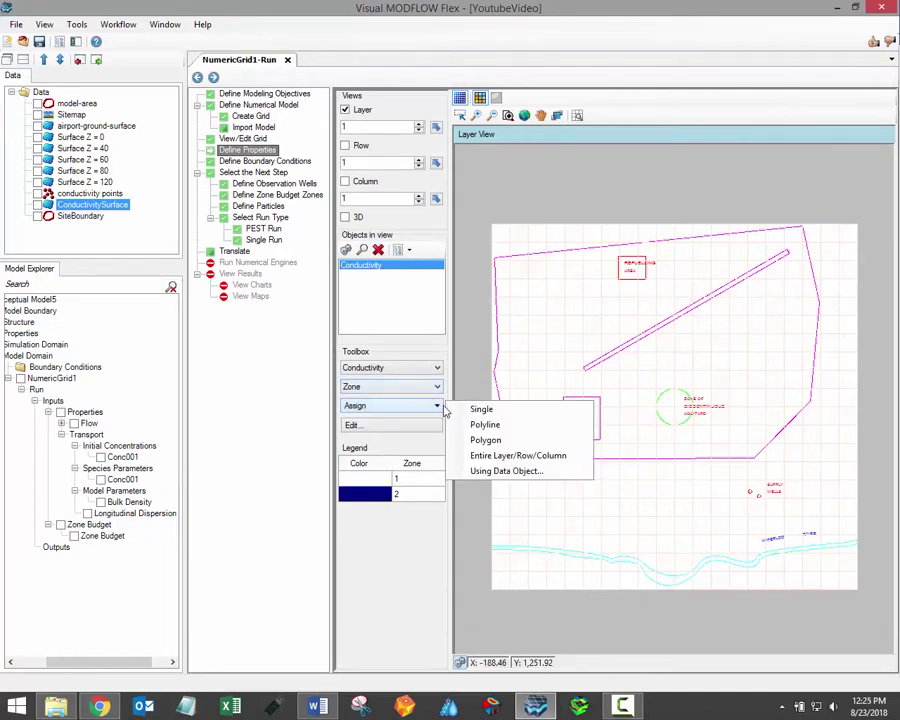
left_click(554, 438)
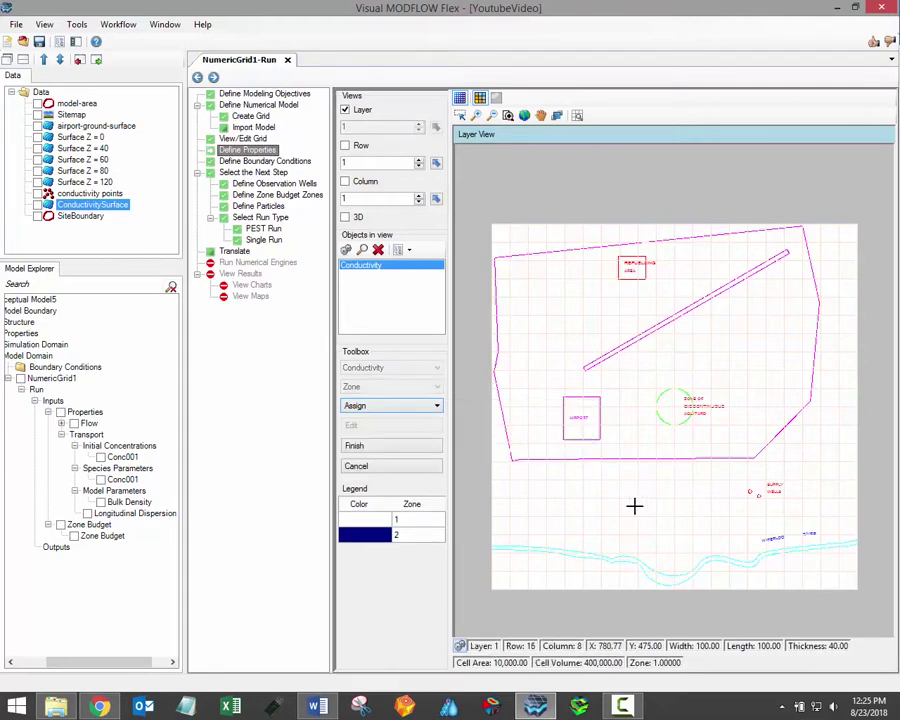
left_click(551, 469)
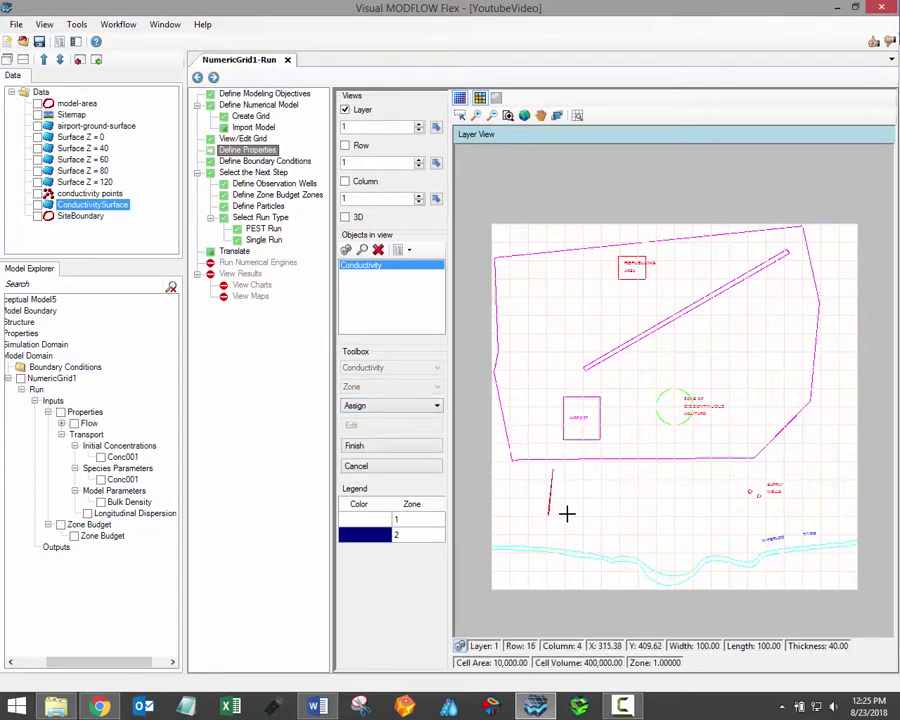
left_click(690, 520)
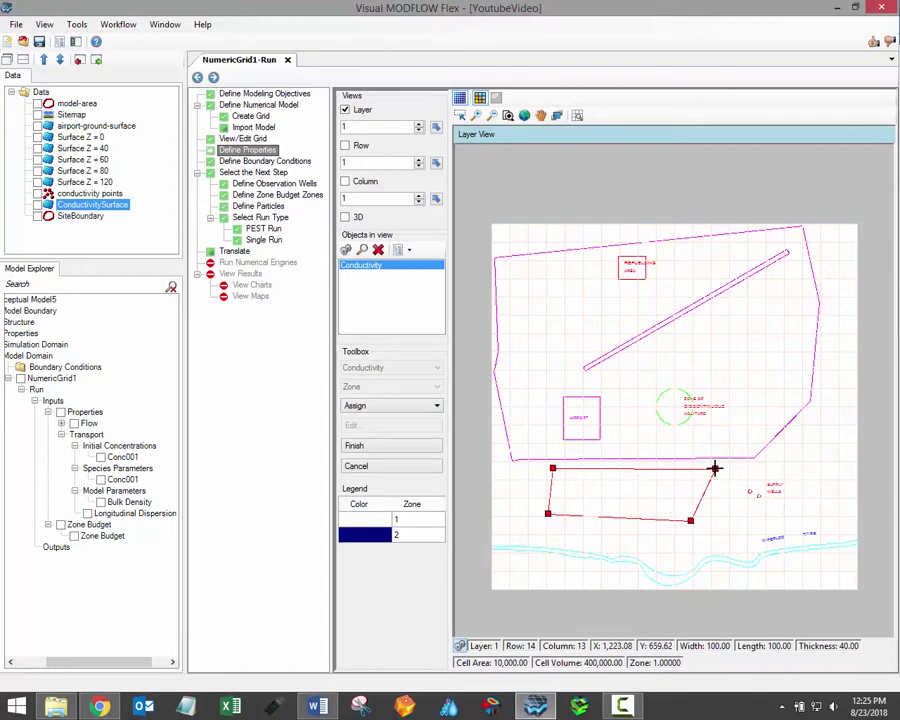
left_click(714, 468)
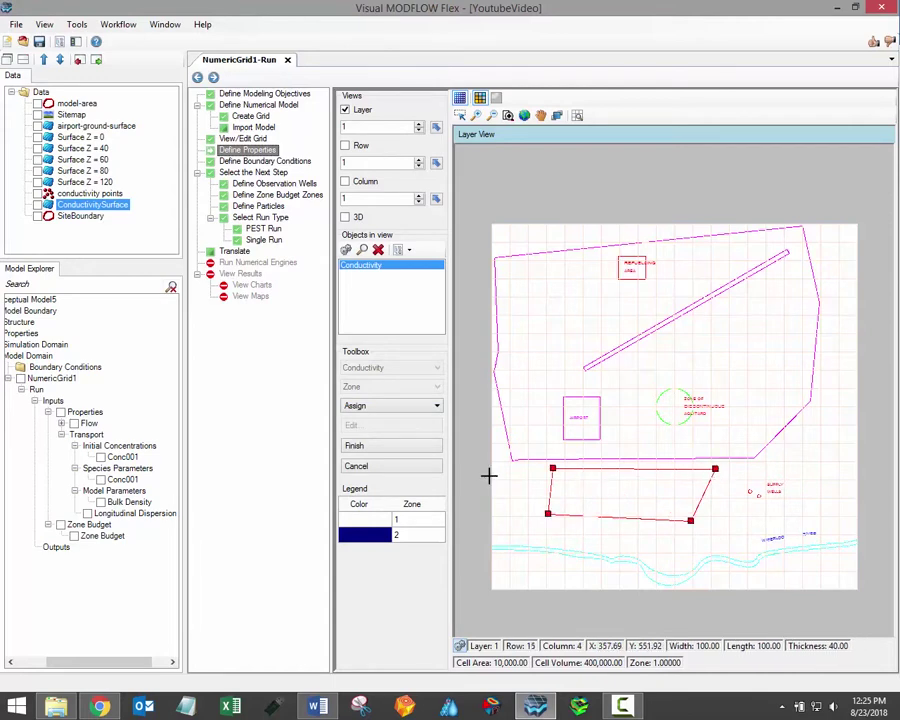
left_click(391, 449)
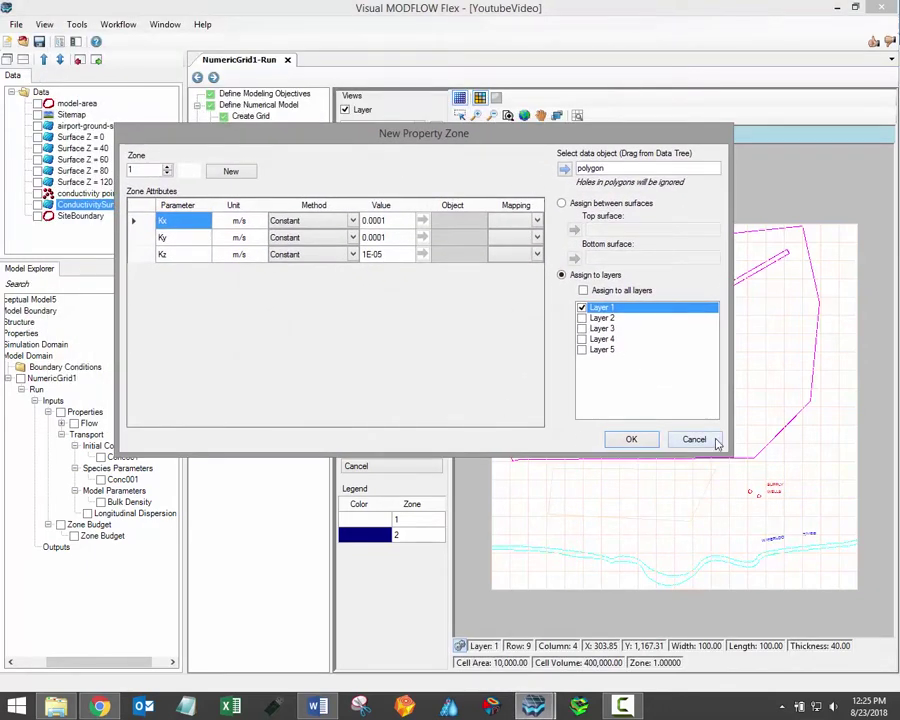
left_click(711, 440)
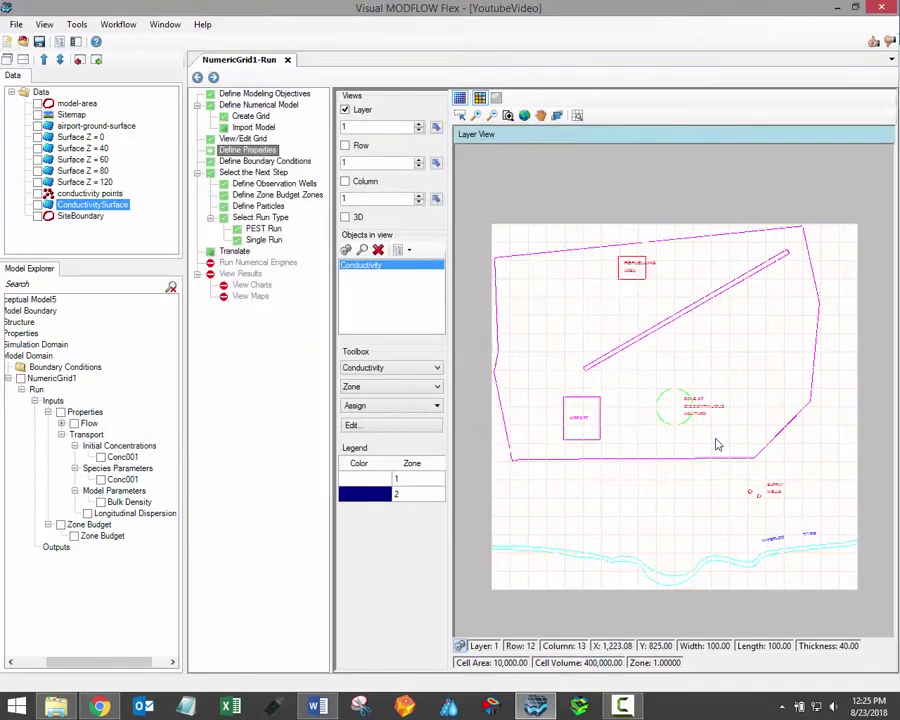
Try assigning a zone to the entire layer, cancel it, and reopen the Assign options
left_click(434, 406)
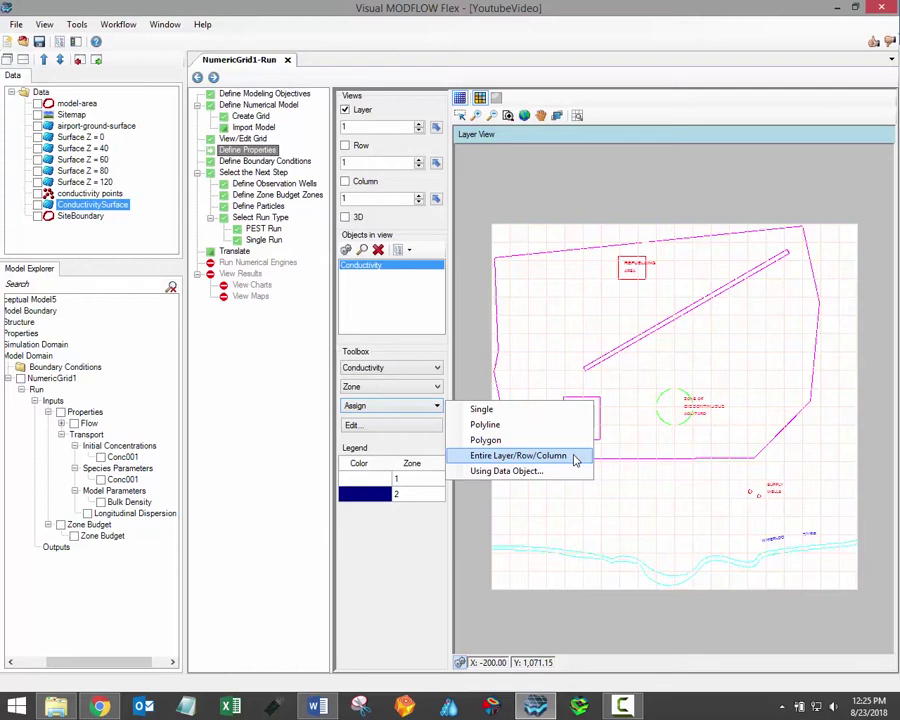
left_click(576, 460)
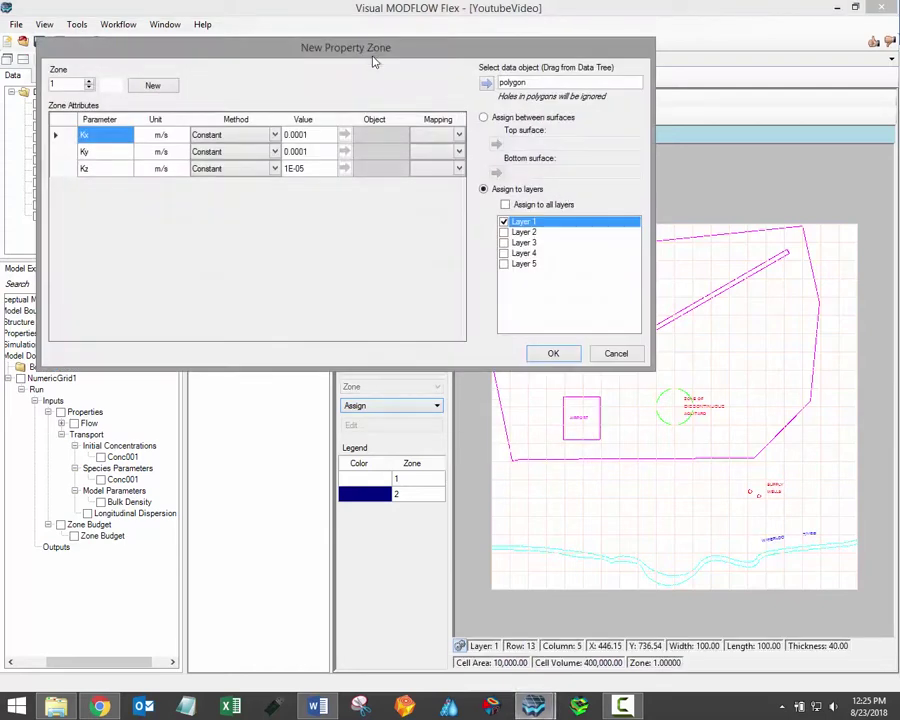
left_click_drag(376, 69, 497, 328)
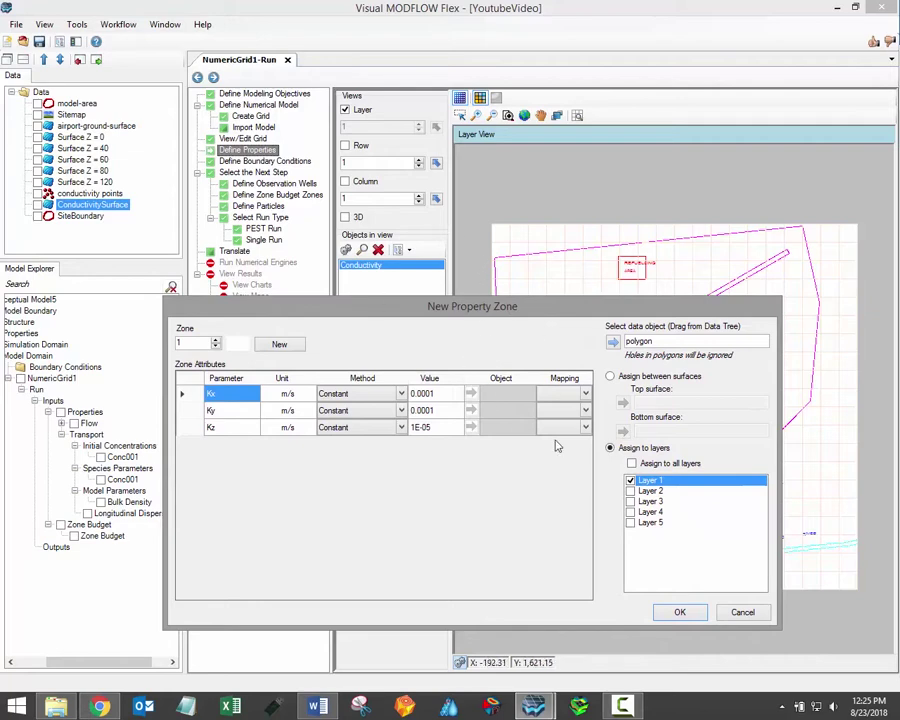
left_click(747, 613)
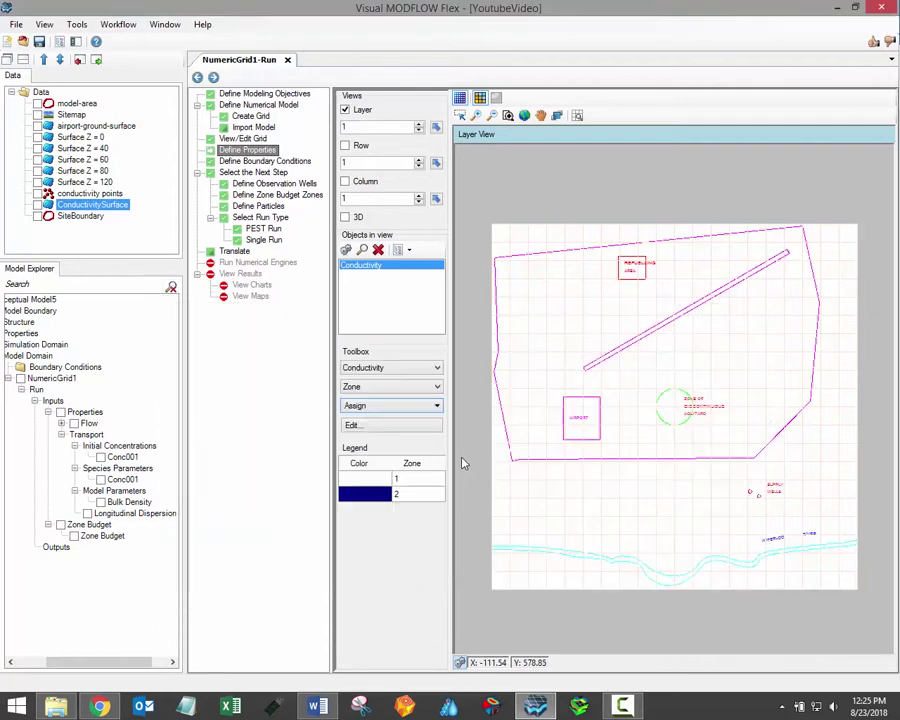
left_click(437, 406)
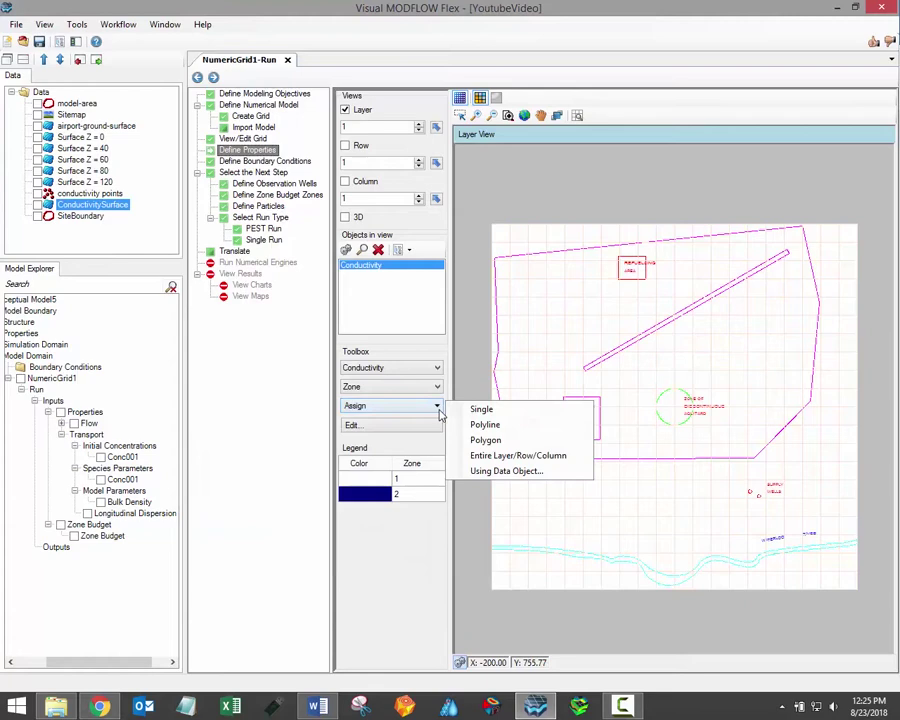
Start a new zone using a data object and set SiteBoundary as that object
left_click(559, 472)
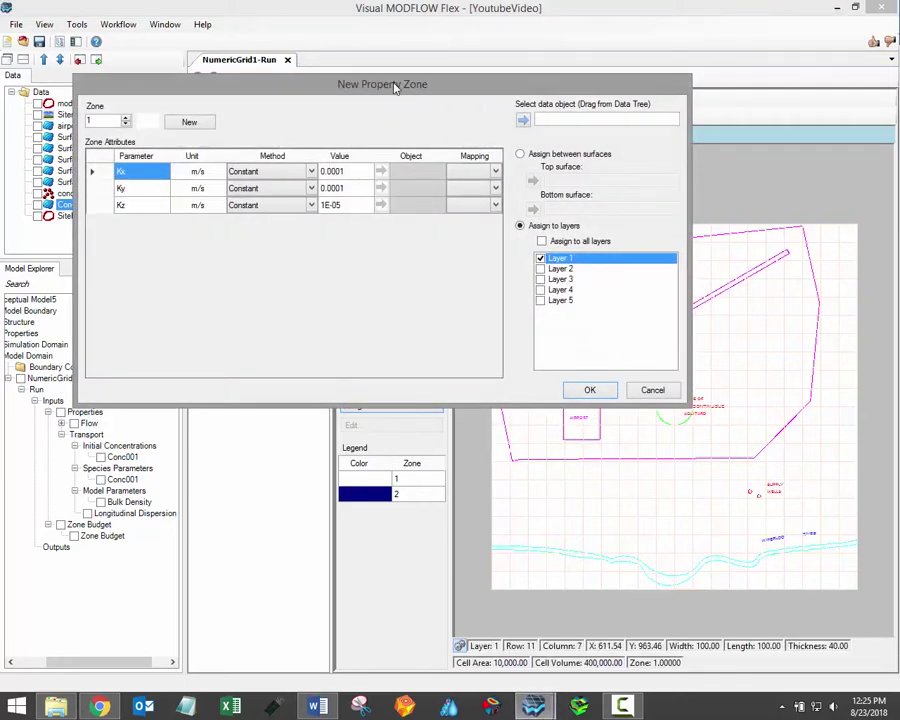
left_click_drag(393, 88, 533, 265)
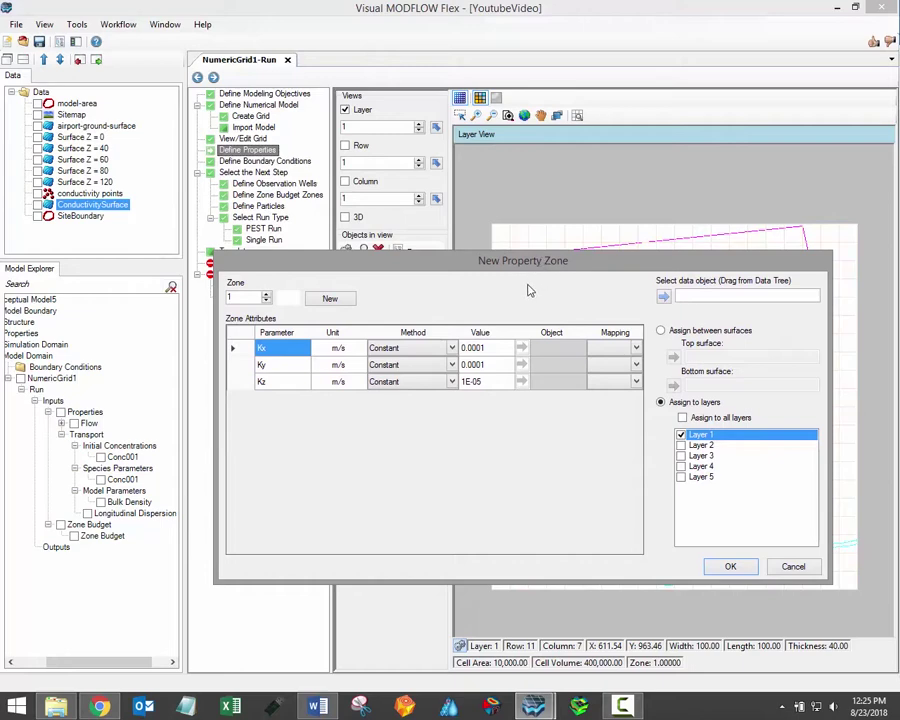
left_click(85, 219)
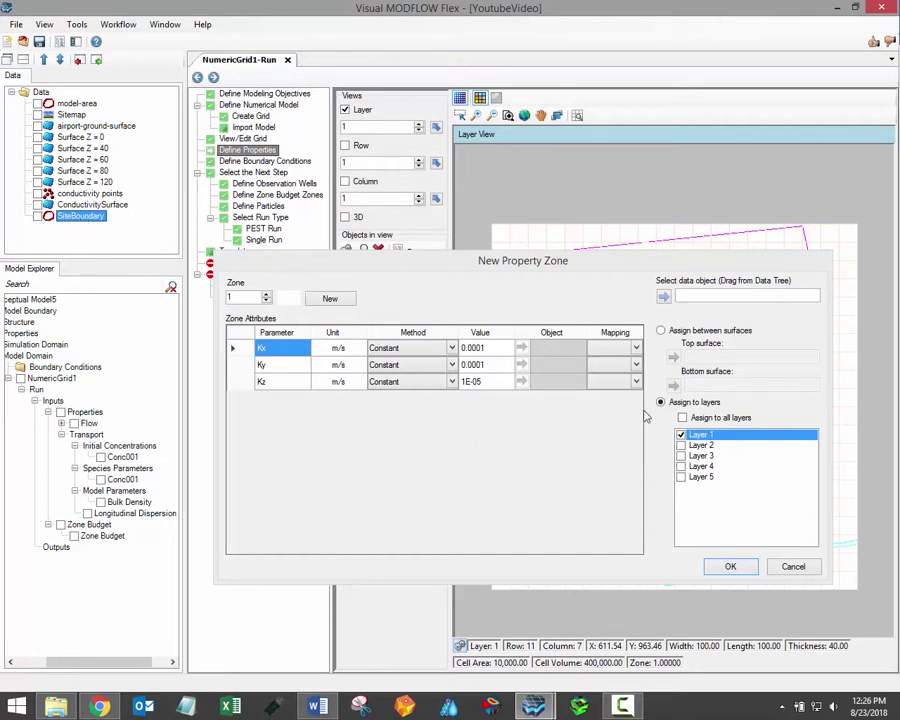
left_click(663, 299)
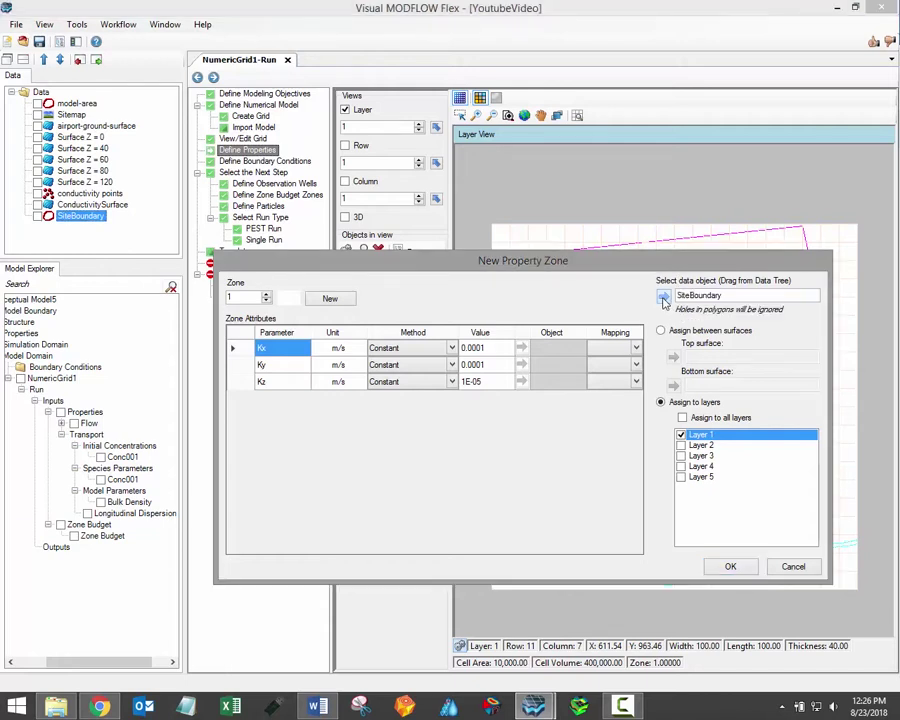
left_click_drag(531, 270, 492, 492)
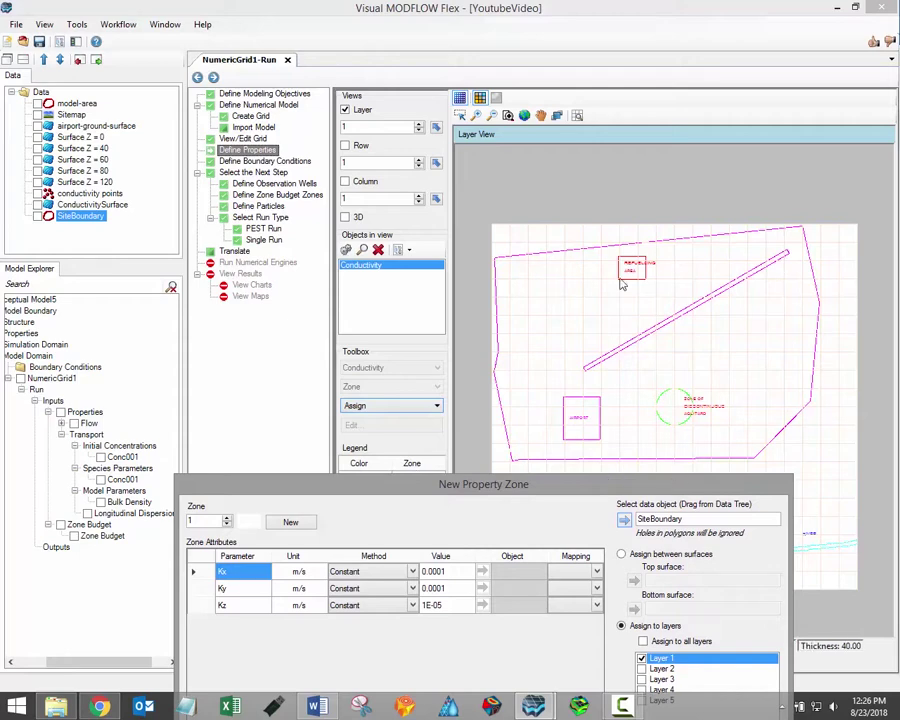
left_click_drag(548, 494, 597, 217)
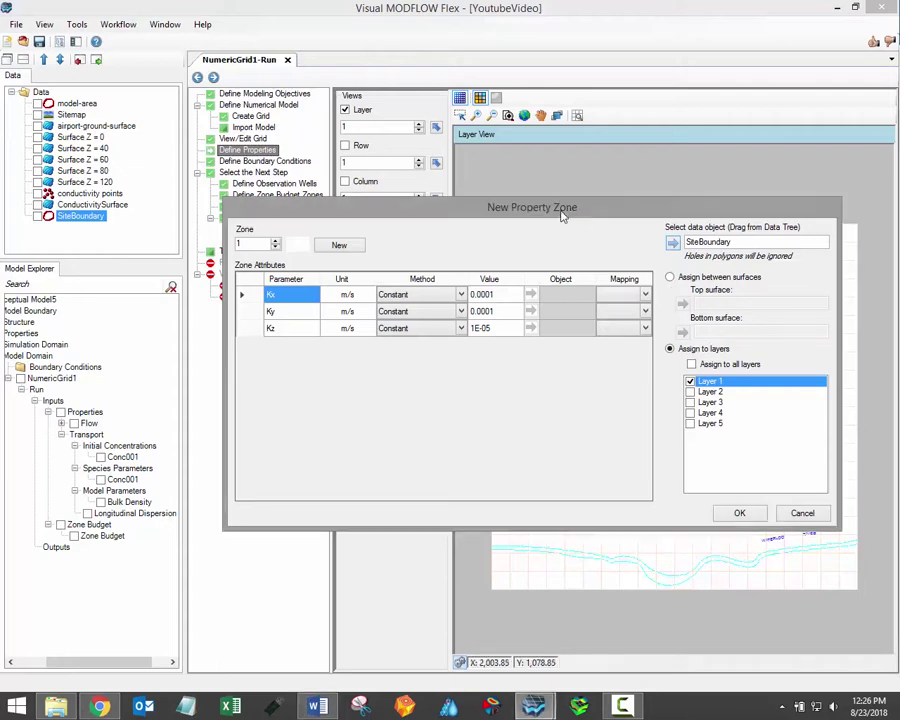
left_click_drag(575, 216, 558, 228)
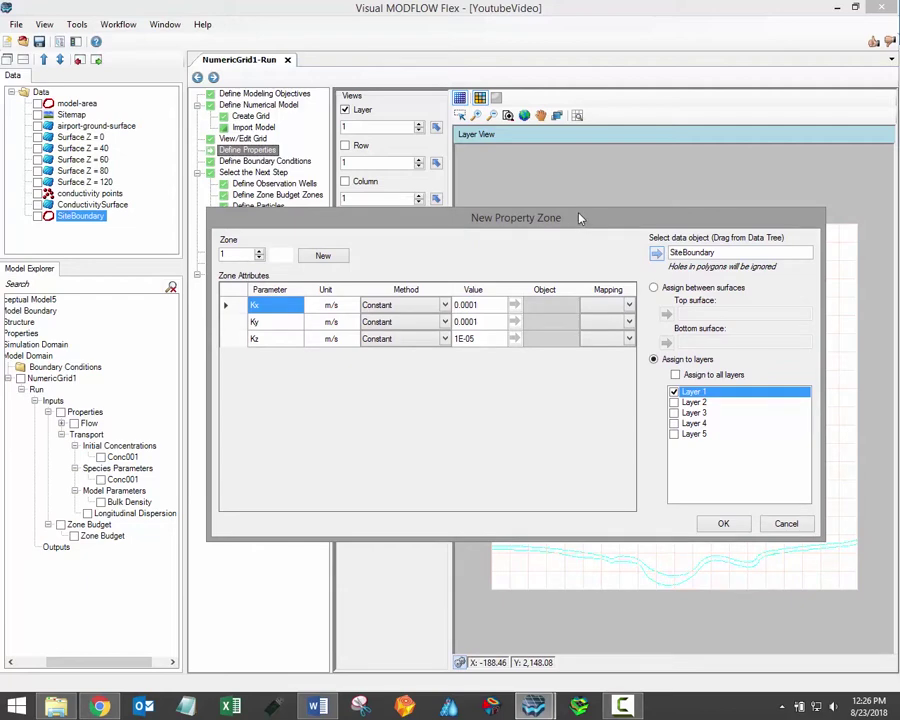
left_click_drag(578, 217, 577, 213)
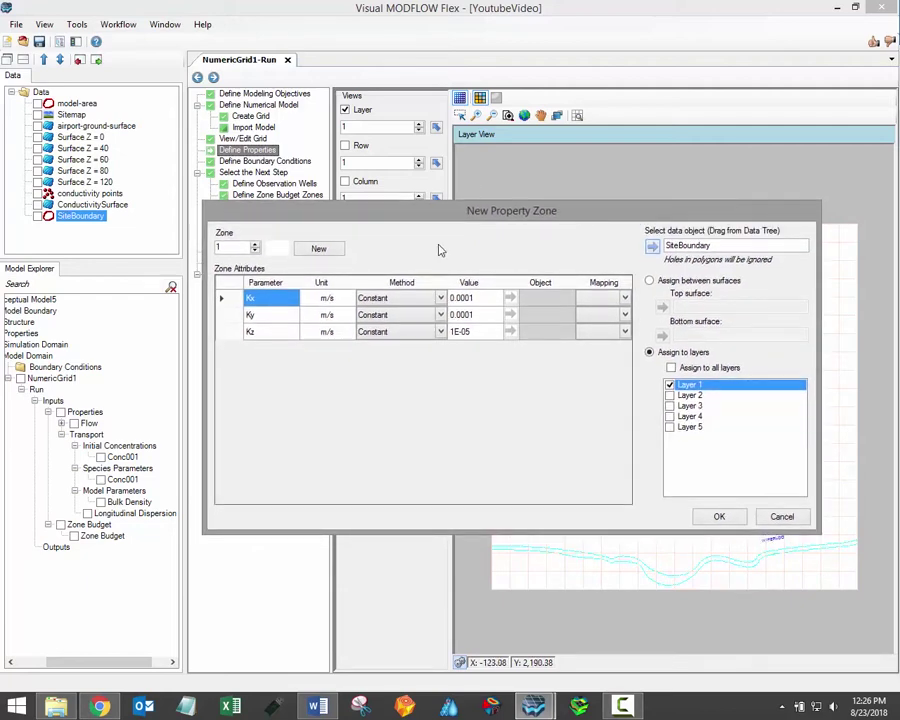
Create a new conductivity zone 3 after stepping through the zone numbers
left_click(255, 245)
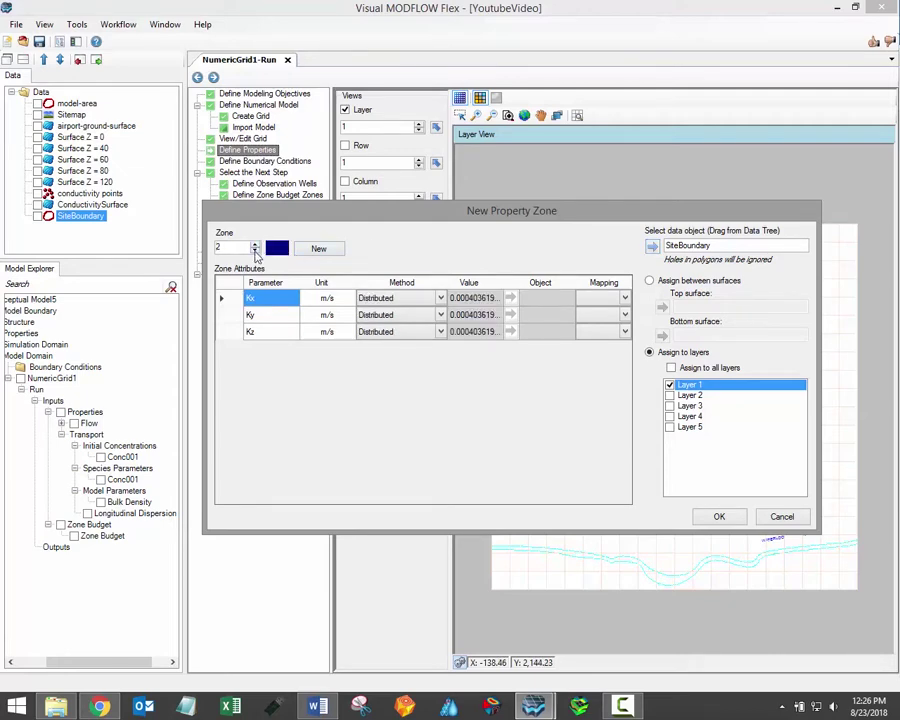
left_click(256, 252)
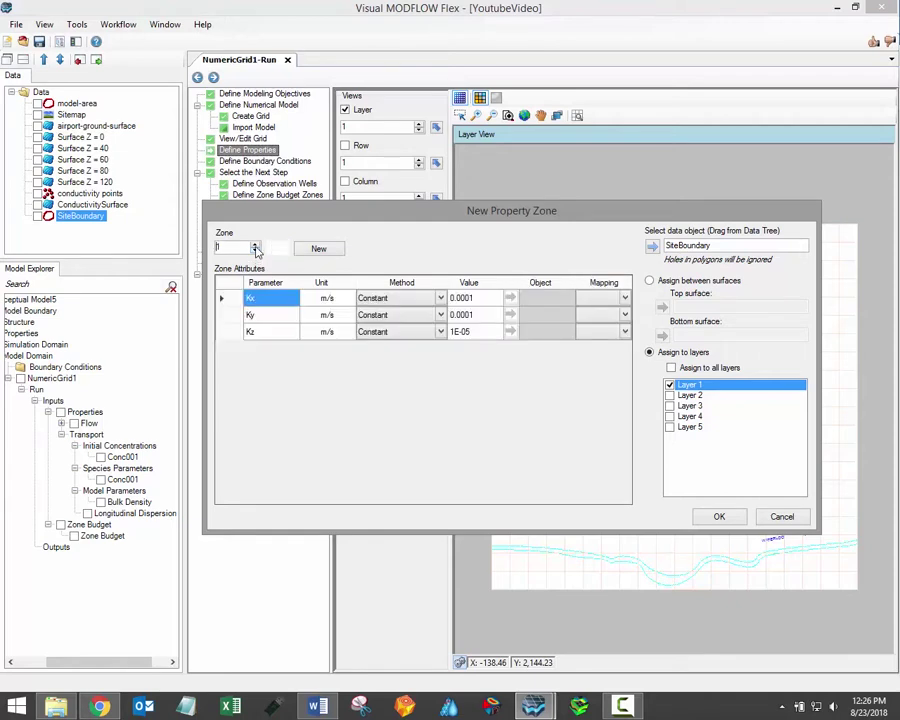
left_click(255, 245)
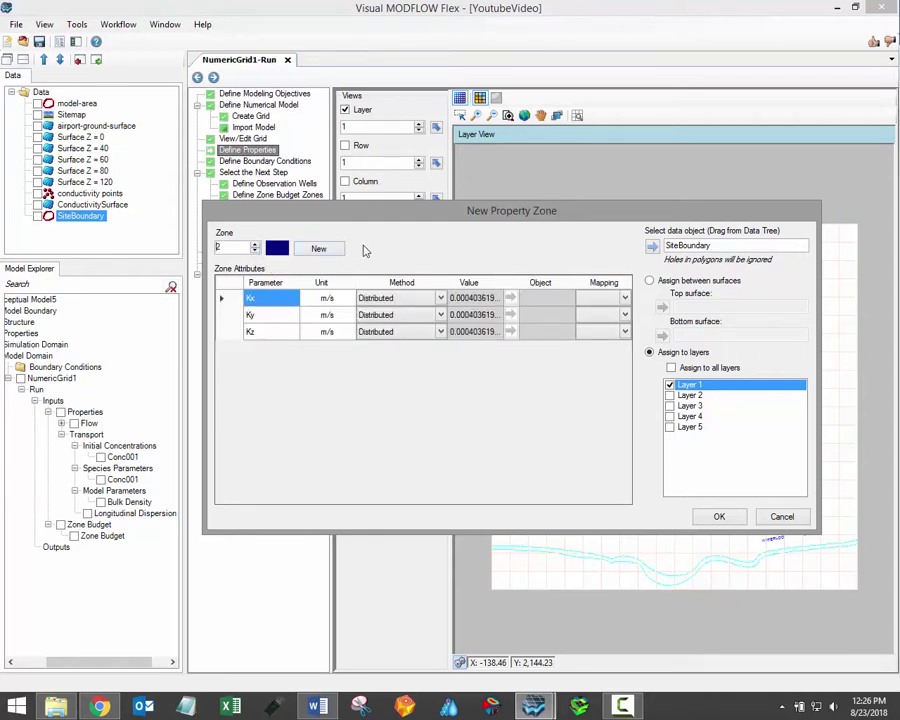
left_click(325, 248)
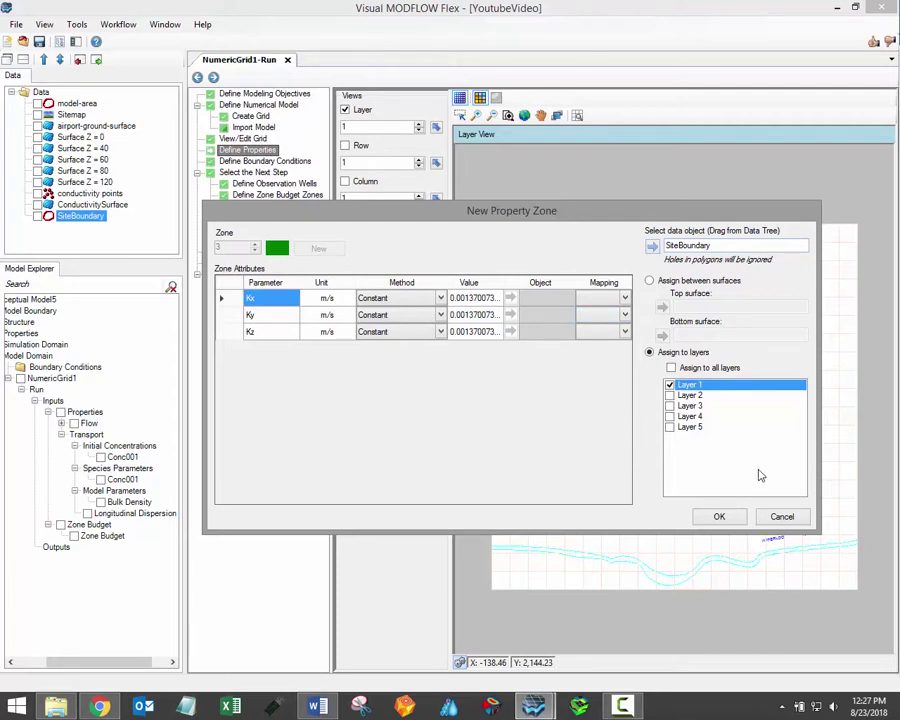
Toggle Layer 2 on and off, leaving Layer 1 only, then try assigning between surfaces
left_click(671, 396)
left_click(671, 405)
left_click(671, 398)
left_click(671, 403)
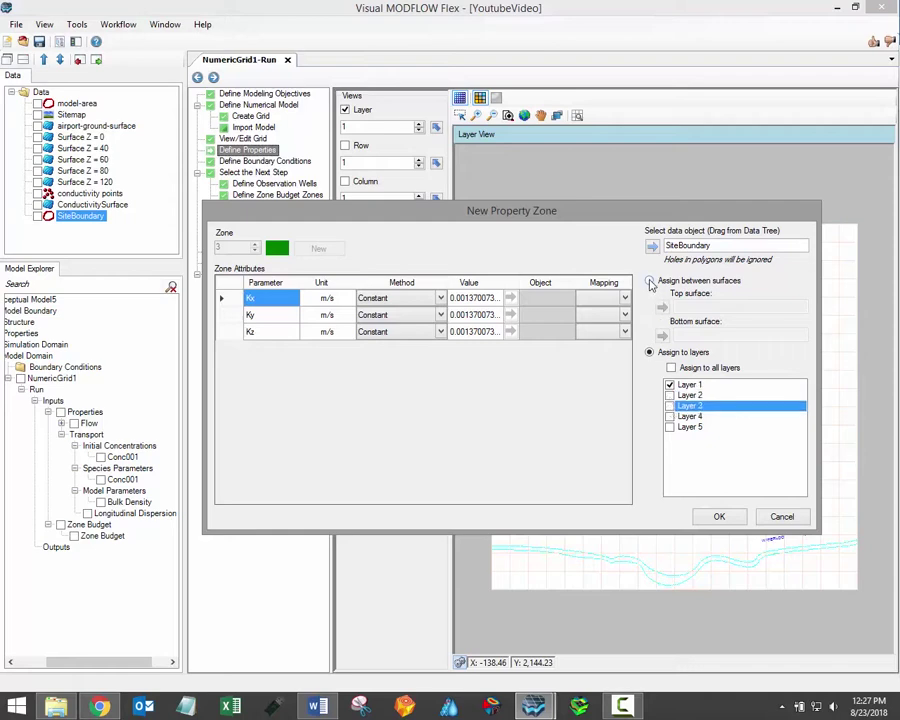
left_click(650, 282)
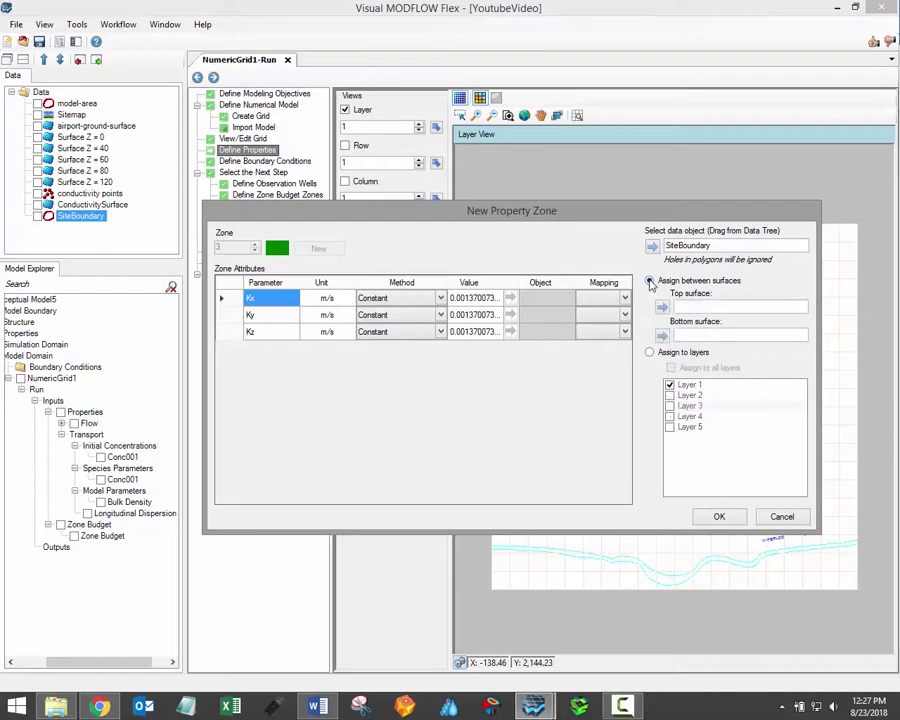
left_click(649, 353)
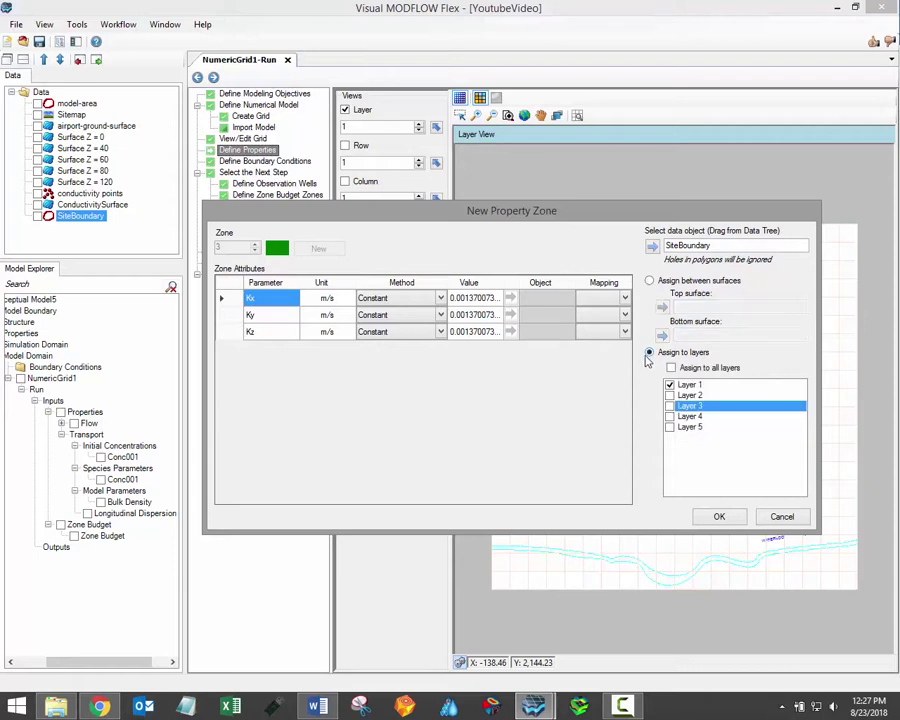
left_click(442, 299)
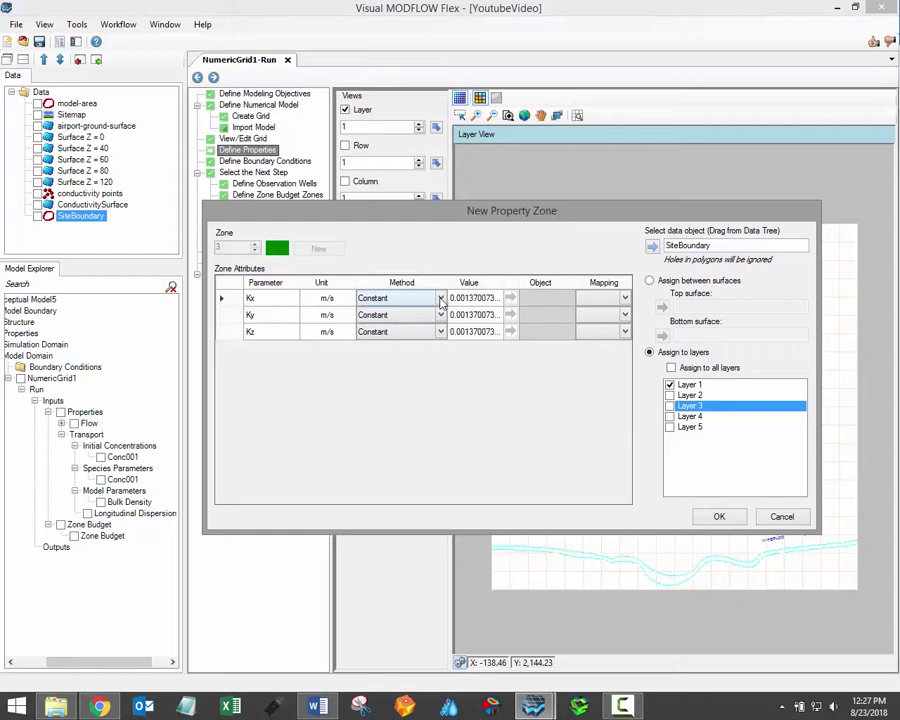
left_click(441, 299)
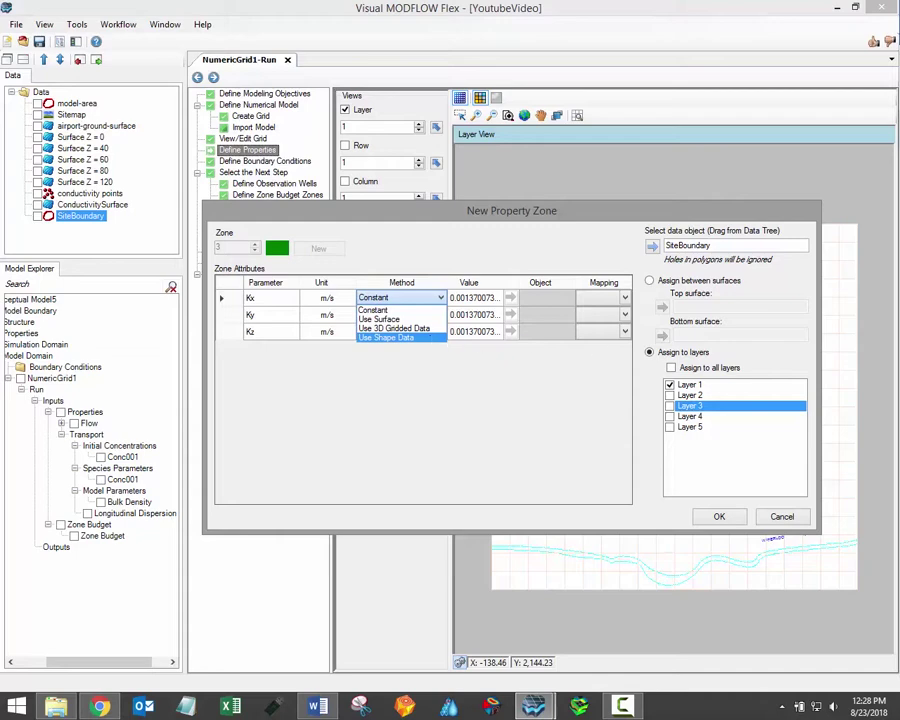
Set zone 3's Kx method to Use Surface, linked to the ConductivitySurface object
key("Escape")
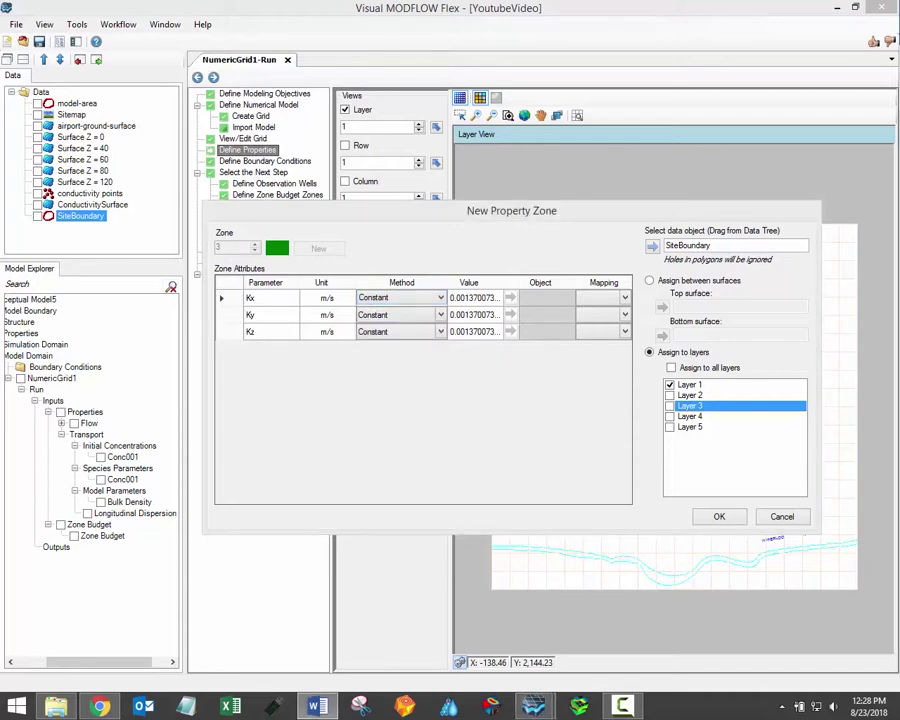
left_click(440, 298)
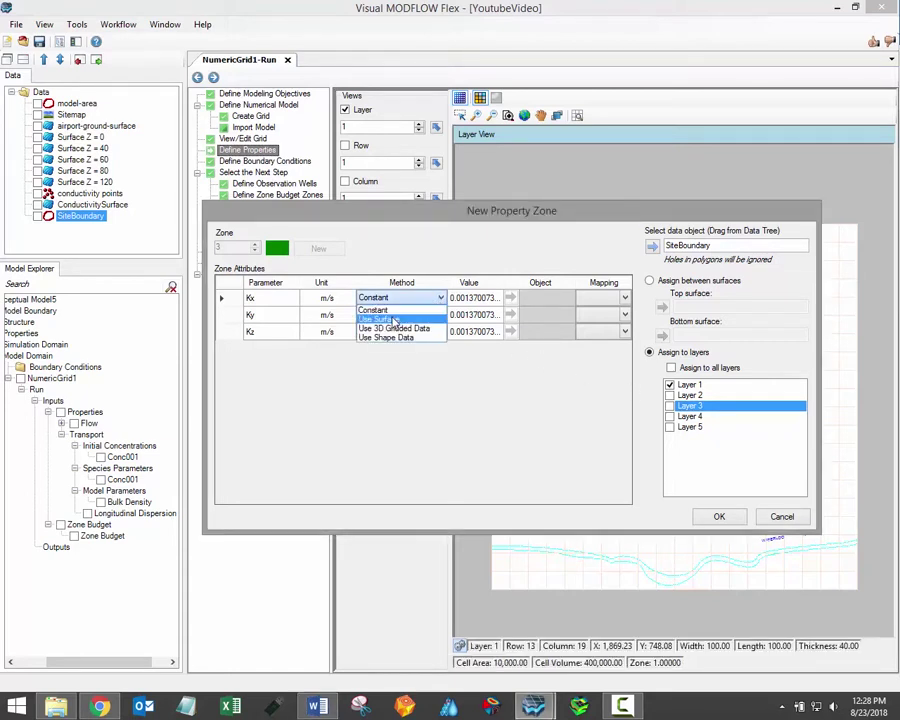
left_click(380, 319)
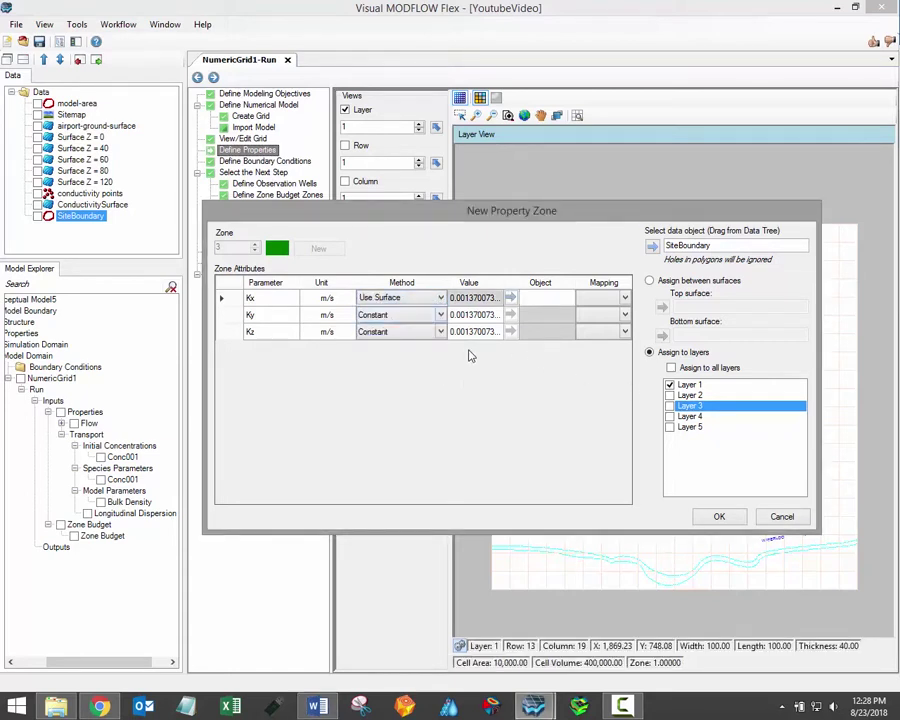
left_click(92, 204)
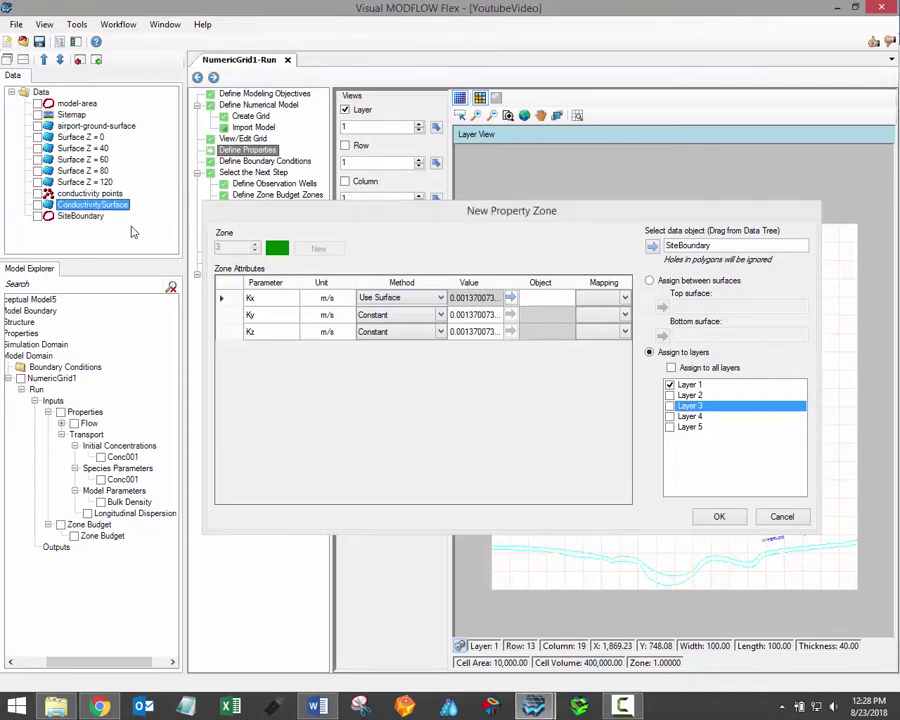
left_click(510, 299)
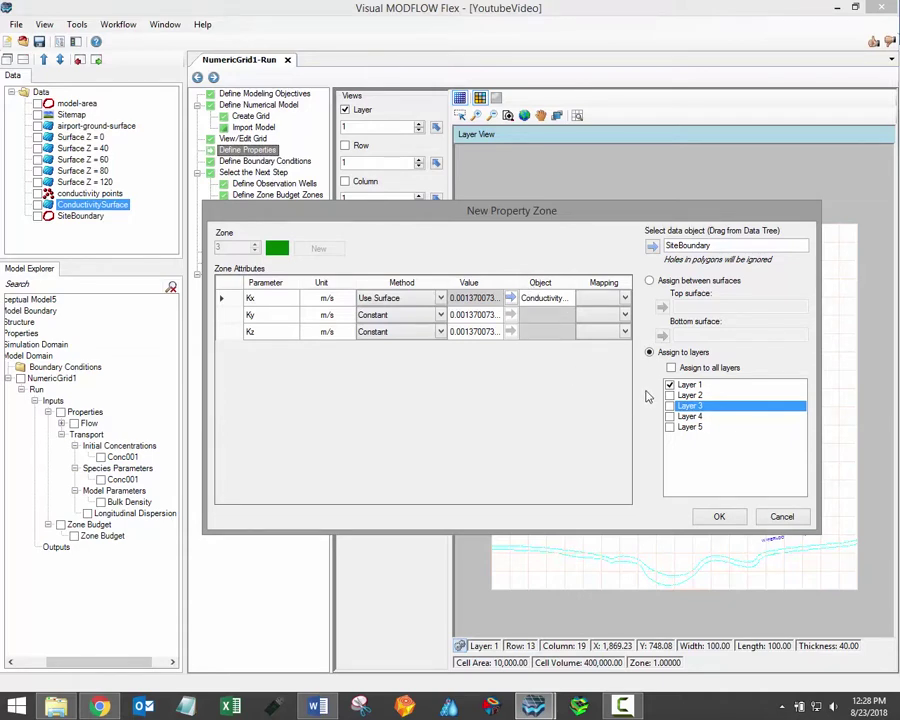
Confirm zone 3 and display Kx values on the layer 1 map
left_click(719, 517)
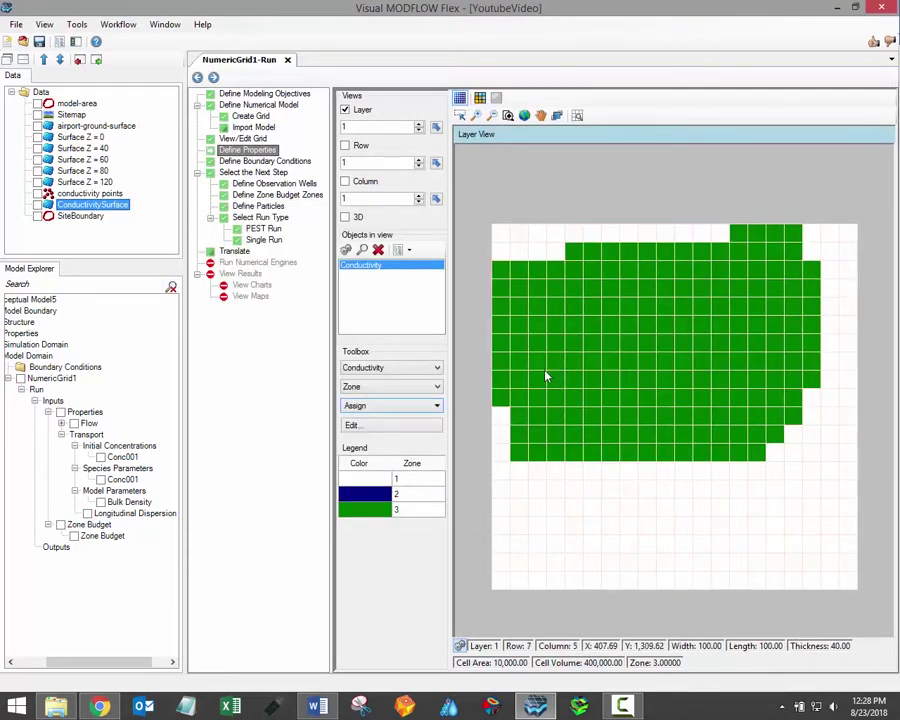
left_click(416, 388)
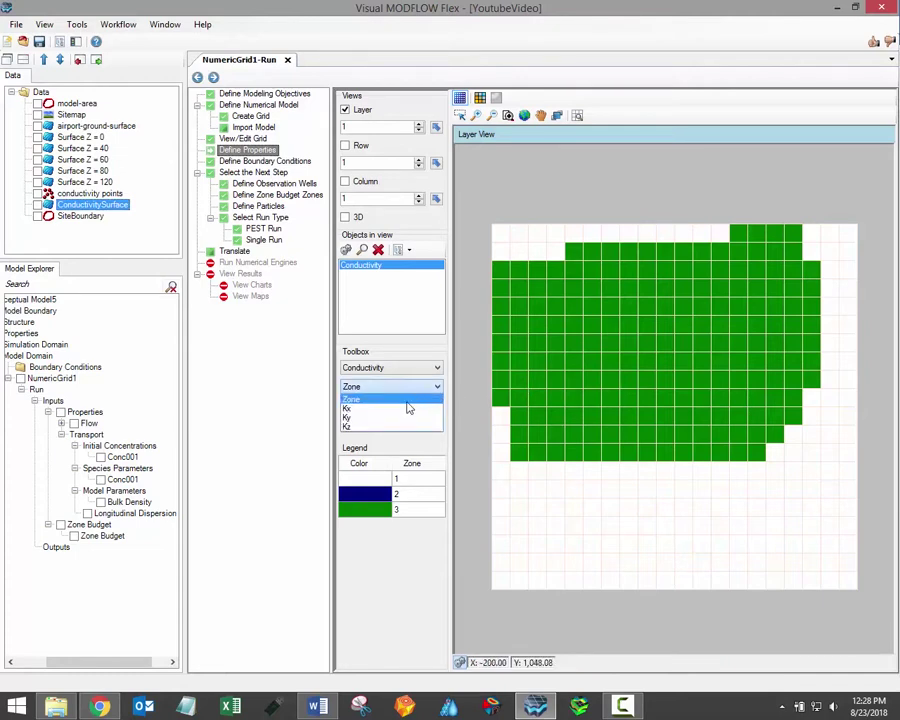
left_click(402, 409)
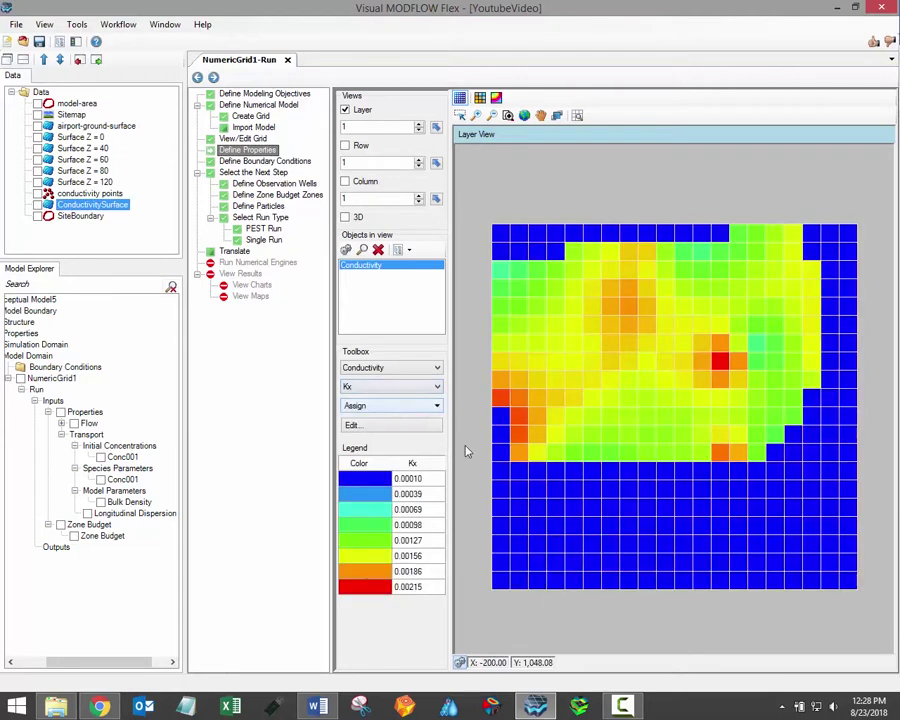
left_click(416, 429)
left_click_drag(486, 110, 517, 122)
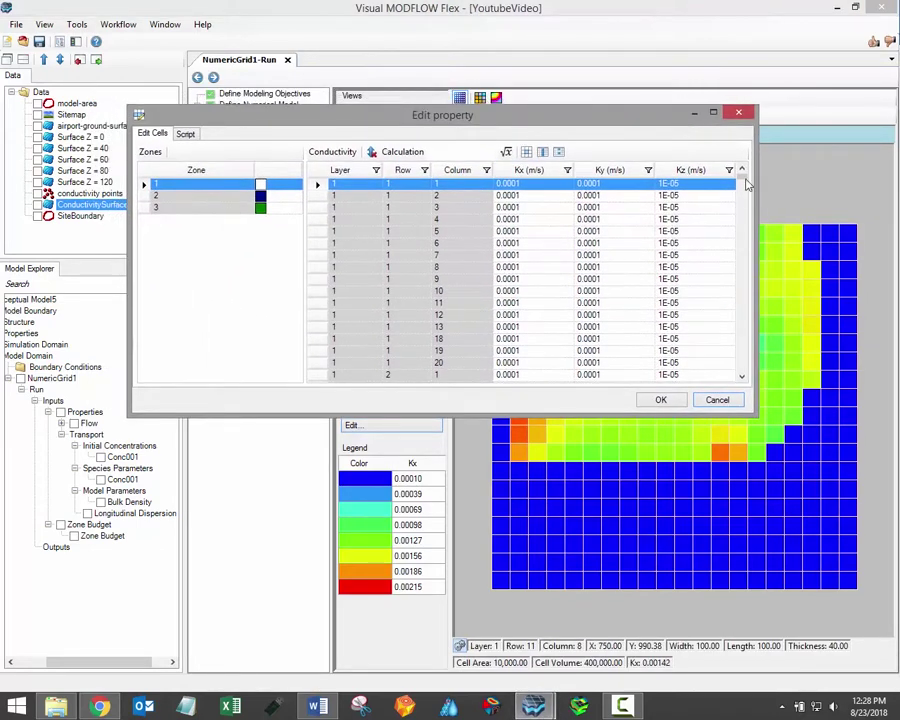
left_click_drag(744, 180, 744, 200)
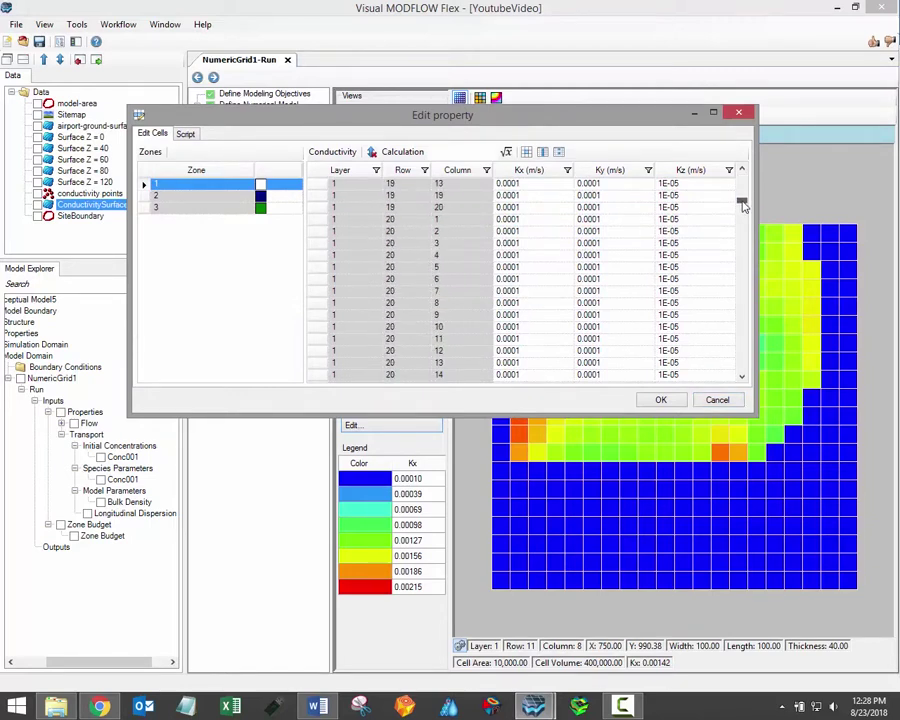
left_click(226, 197)
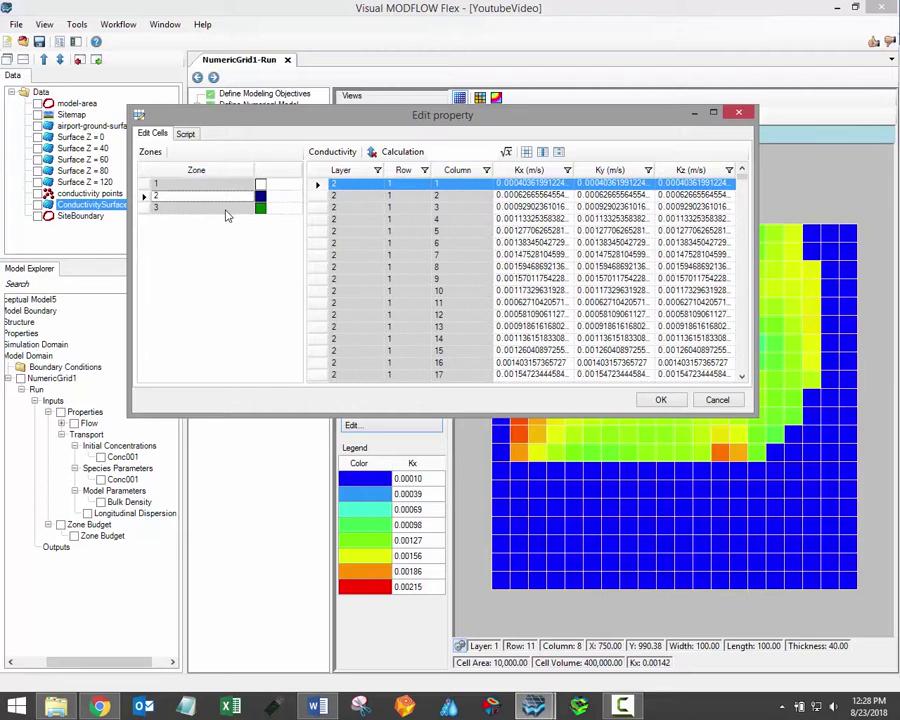
left_click(226, 210)
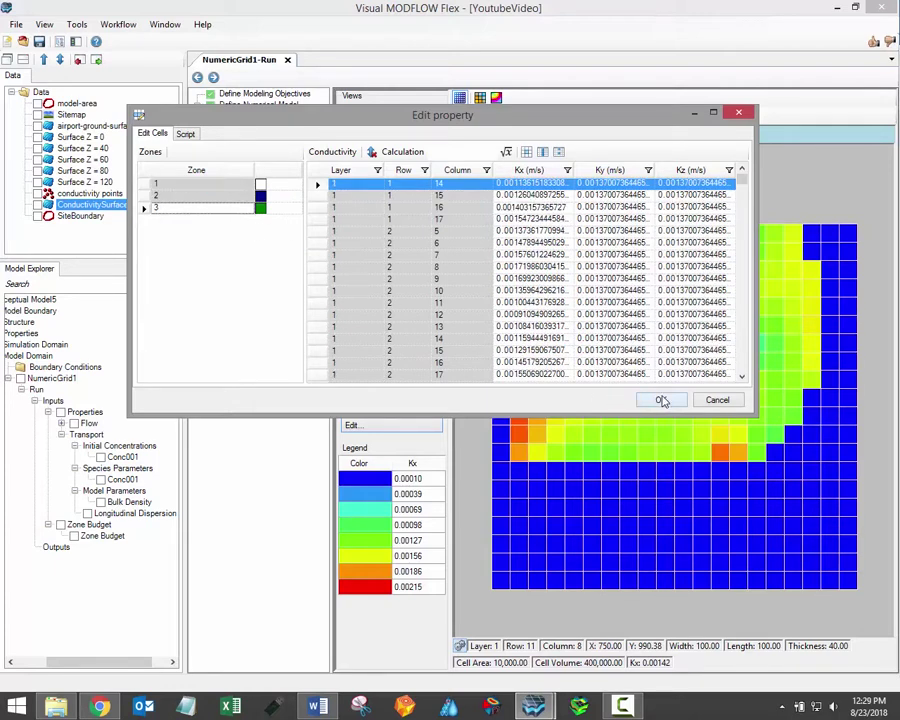
left_click(662, 400)
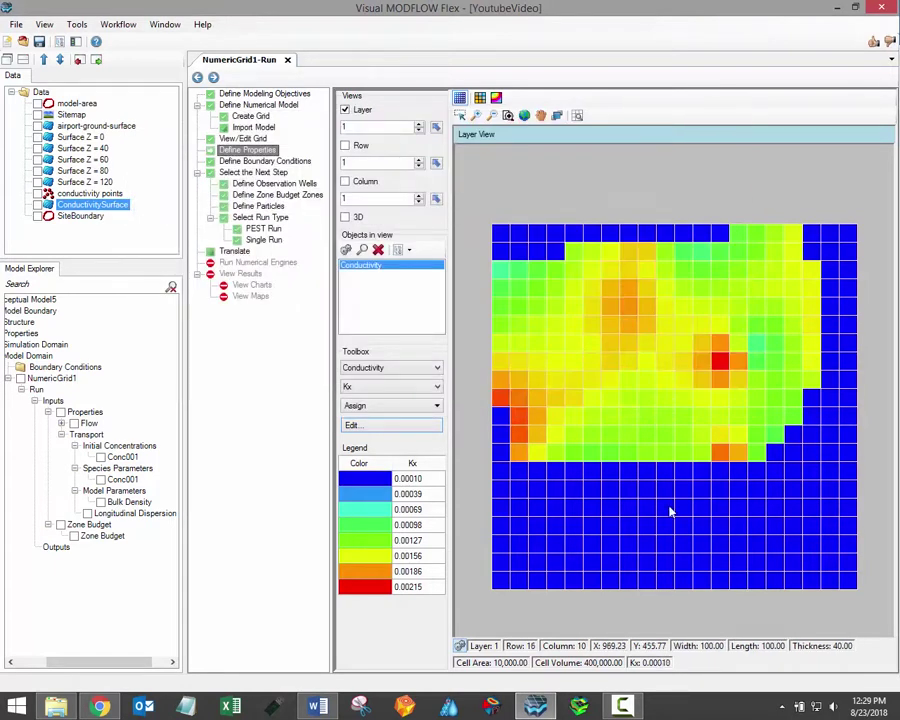